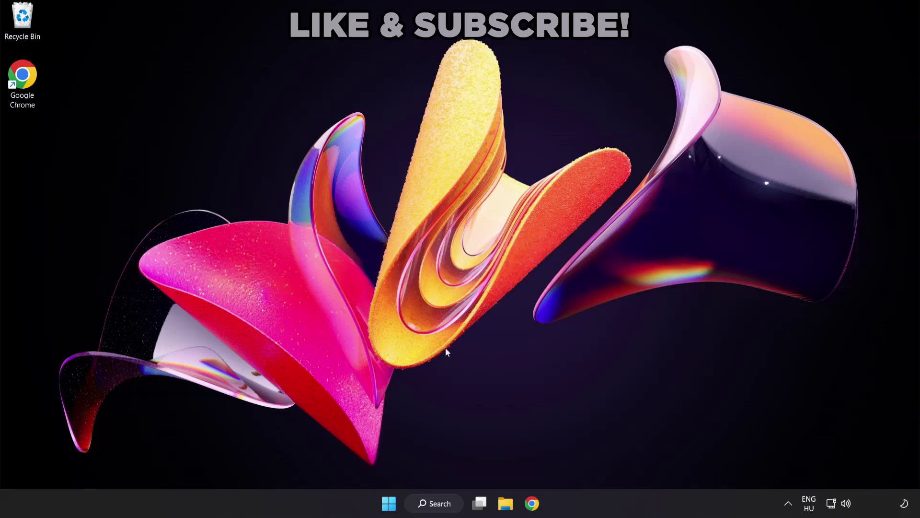
# Search for 'device manager' and launch Device Manager from the best match.
pyautogui.click(445, 508)
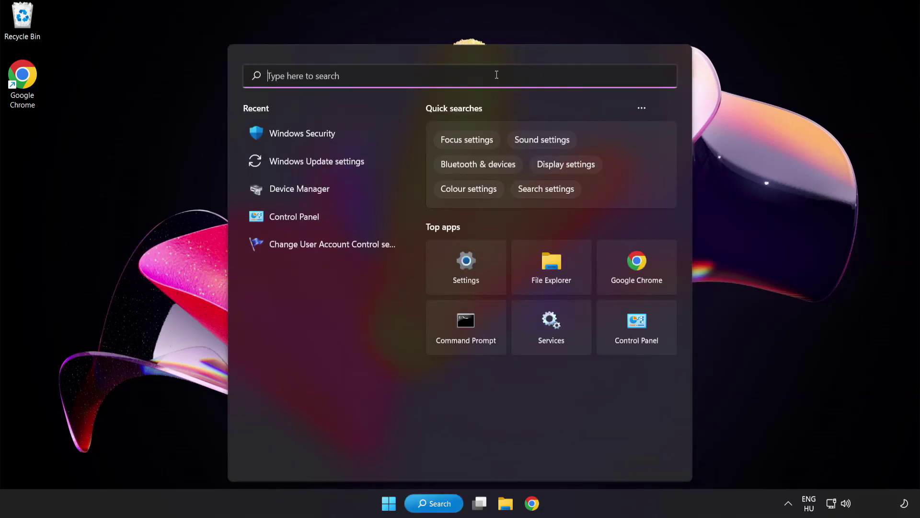
pyautogui.write('device man')
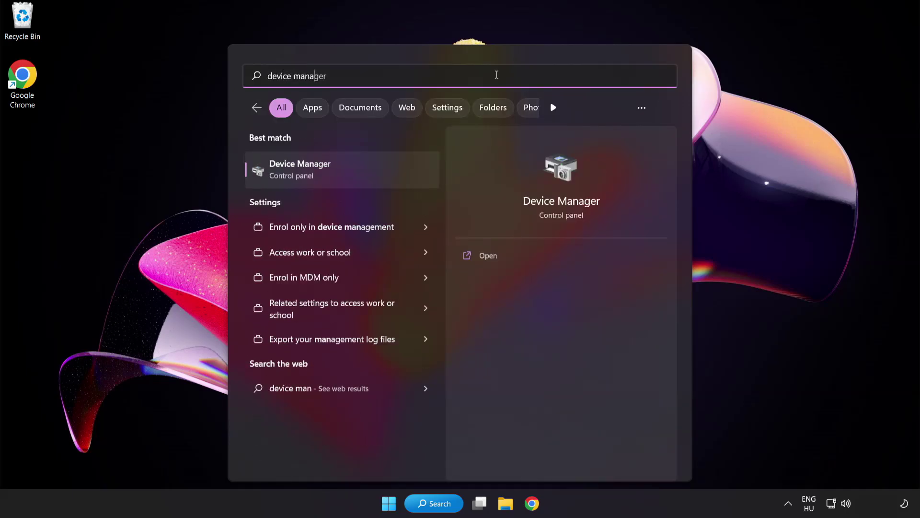
pyautogui.write('ager')
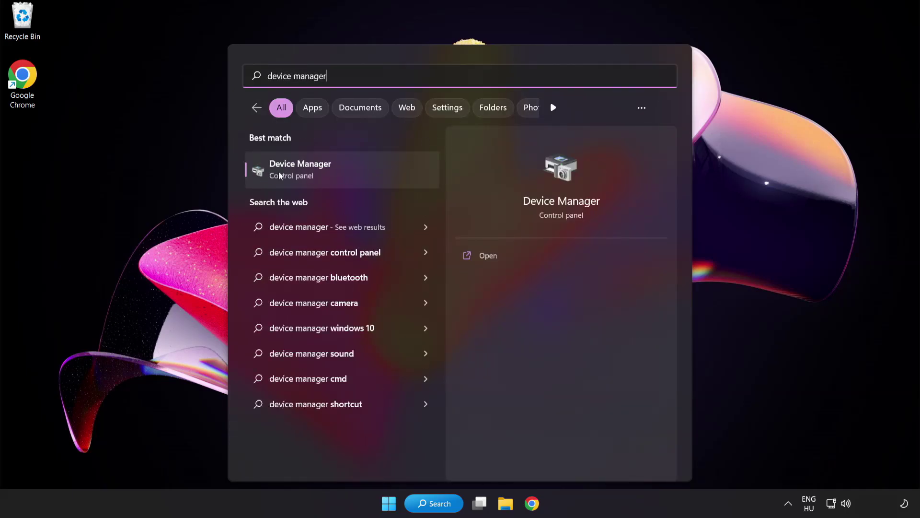
pyautogui.click(368, 176)
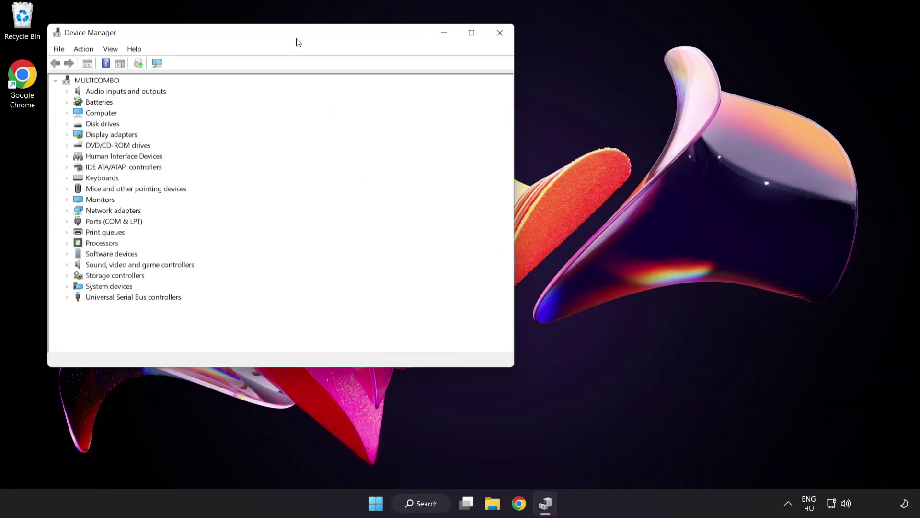
# Expand Display adapters and bring up the VMware SVGA 3D adapter's context menu.
pyautogui.moveTo(296, 38); pyautogui.dragTo(450, 97)
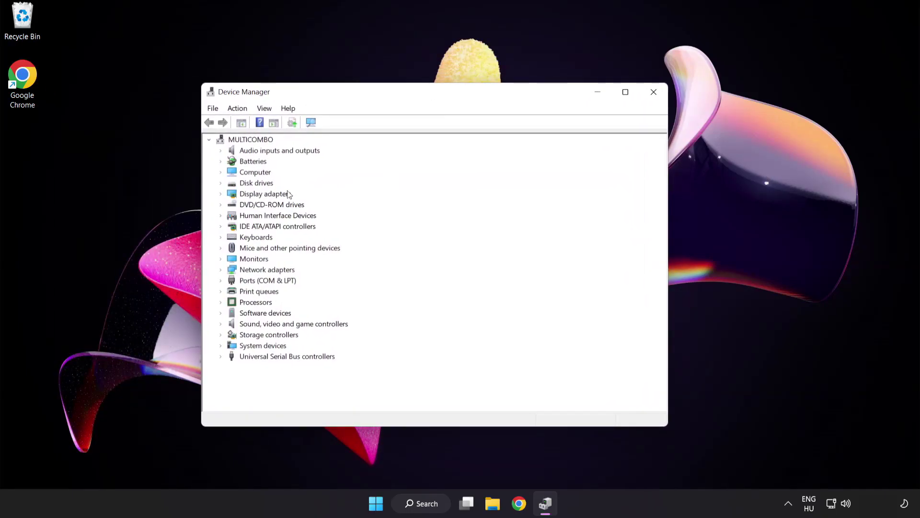
pyautogui.click(261, 195)
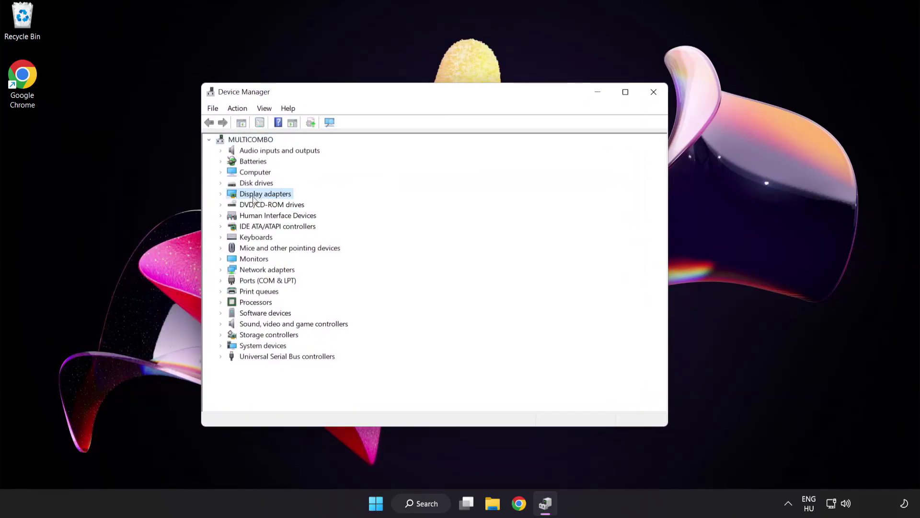
pyautogui.click(222, 195)
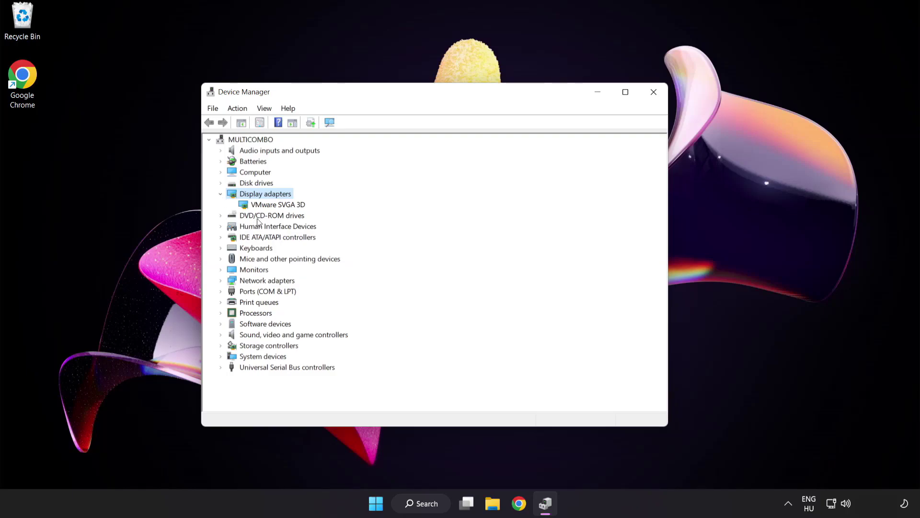
pyautogui.click(242, 202)
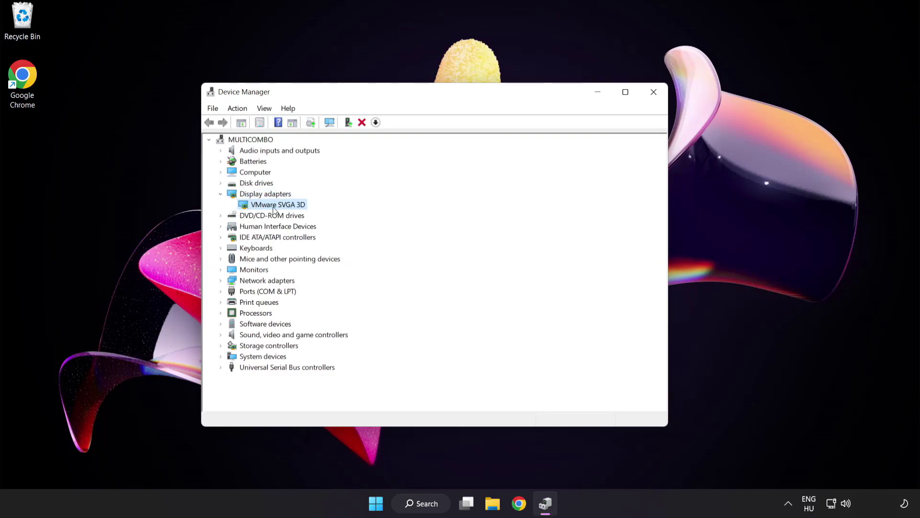
pyautogui.rightClick(270, 204)
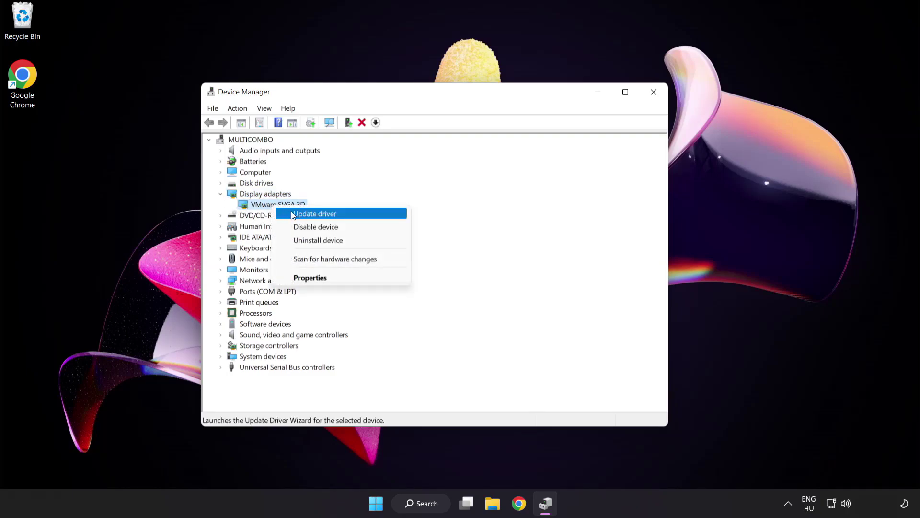
# Auto-search for a VMware SVGA 3D driver, confirm the best is installed, and close Device Manager.
pyautogui.click(358, 216)
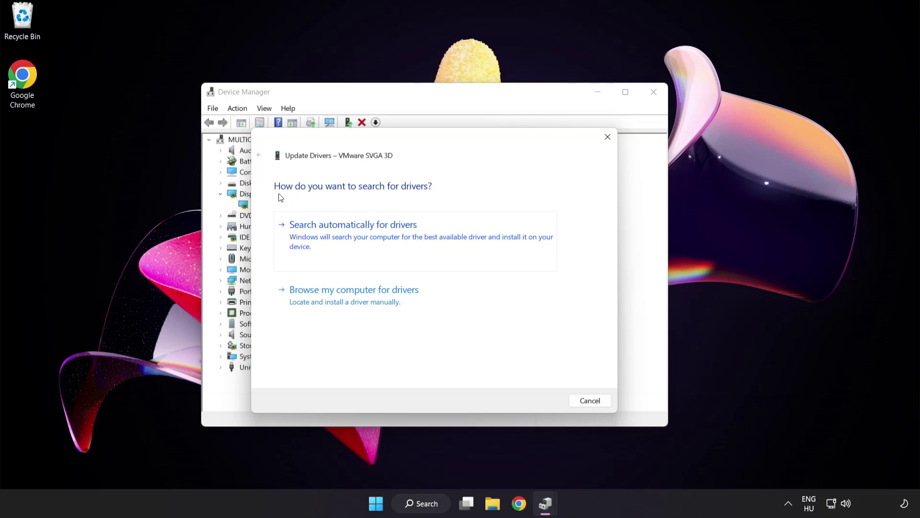
pyautogui.click(401, 236)
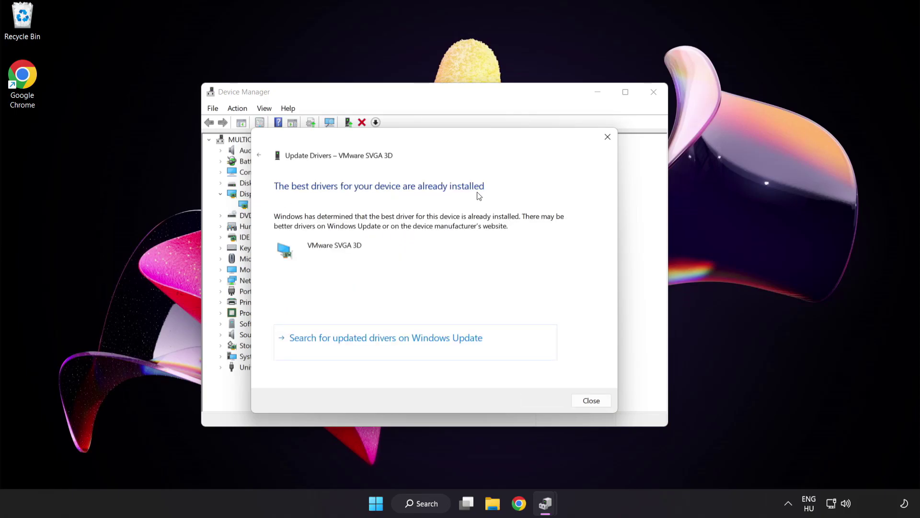
pyautogui.click(591, 401)
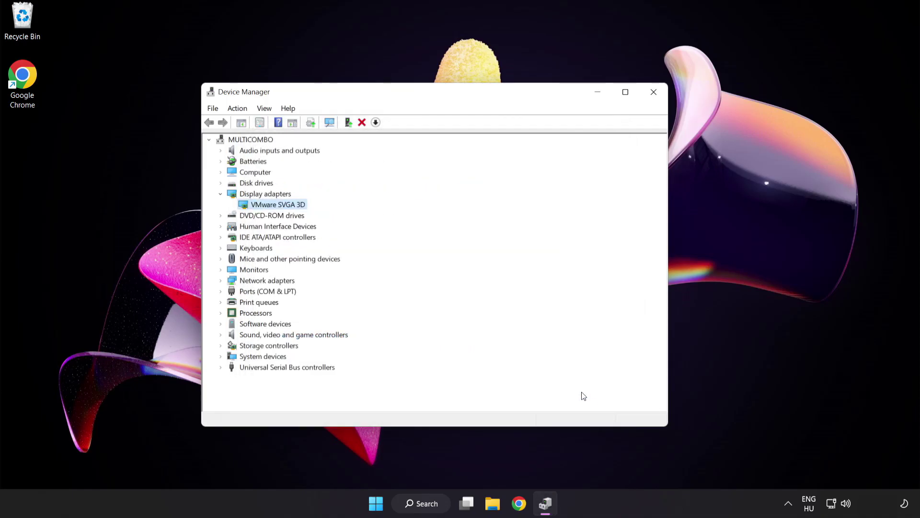
pyautogui.click(651, 93)
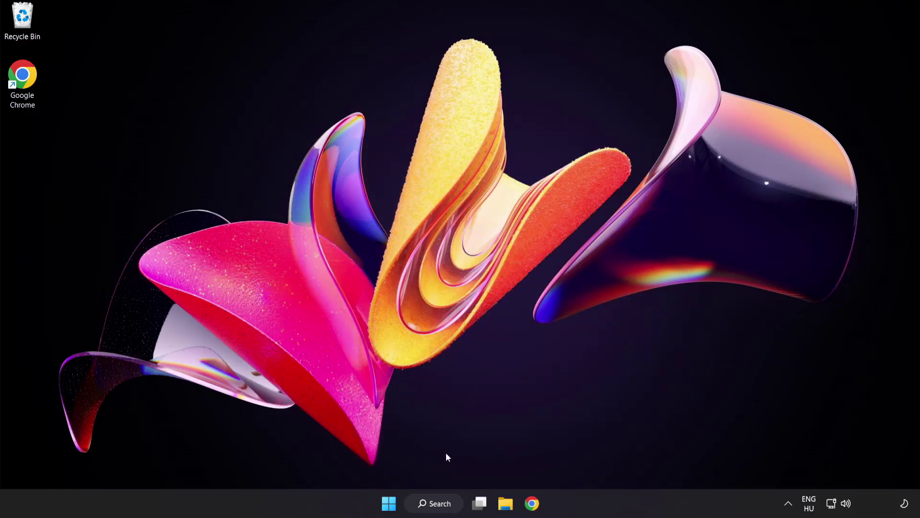
# Check for updates in Windows Update, confirm the PC is current, and close Settings.
pyautogui.click(441, 507)
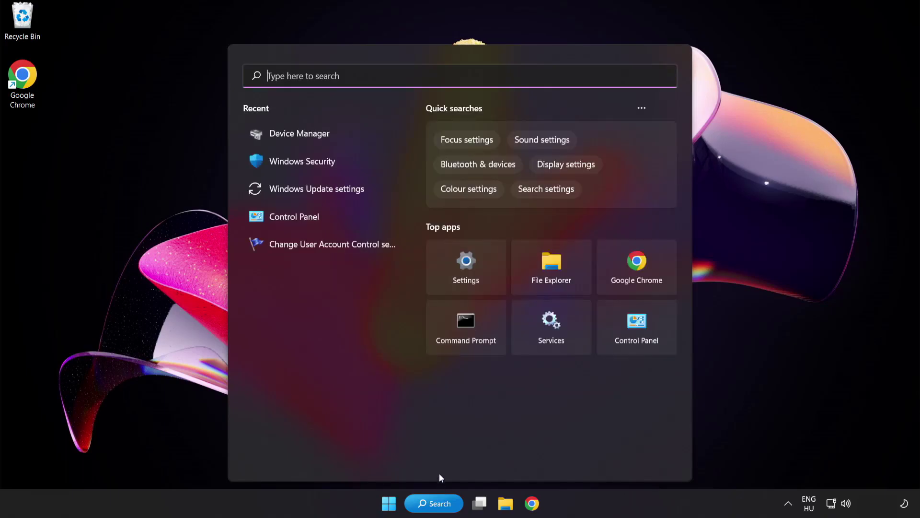
pyautogui.write('up')
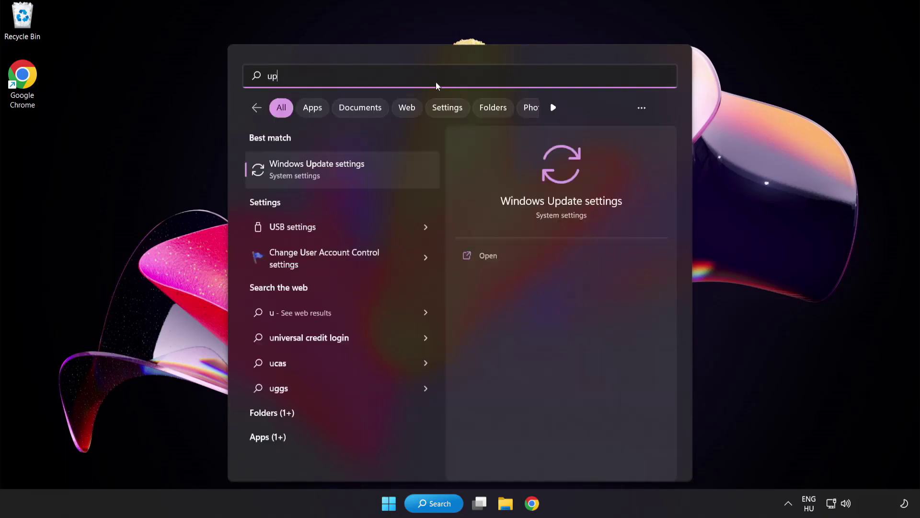
pyautogui.write('date')
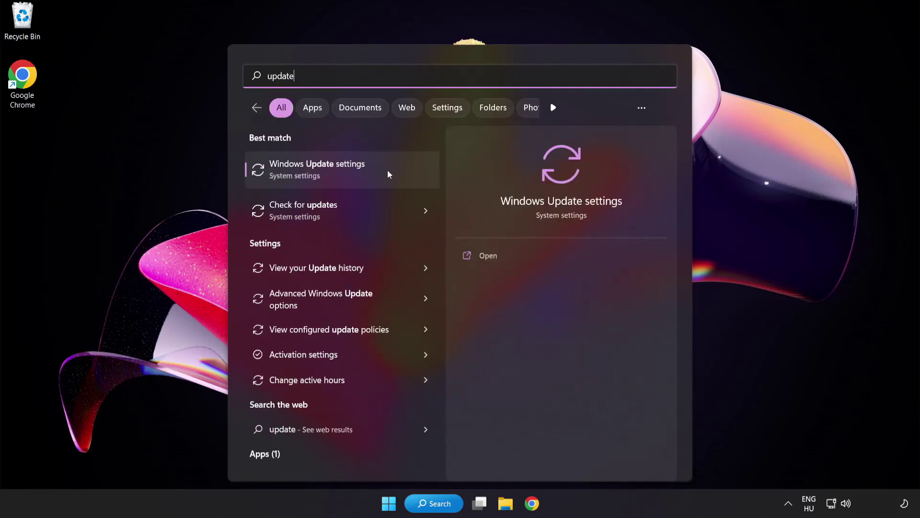
pyautogui.click(351, 174)
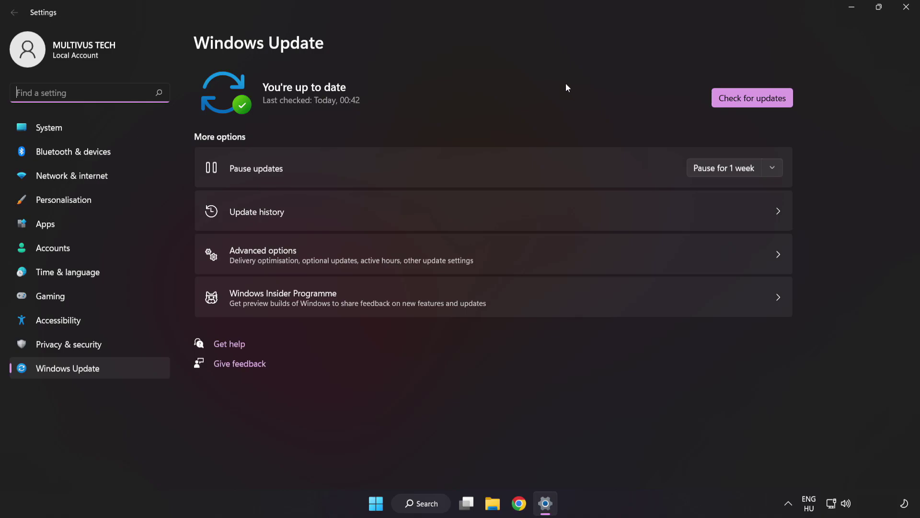
pyautogui.click(748, 103)
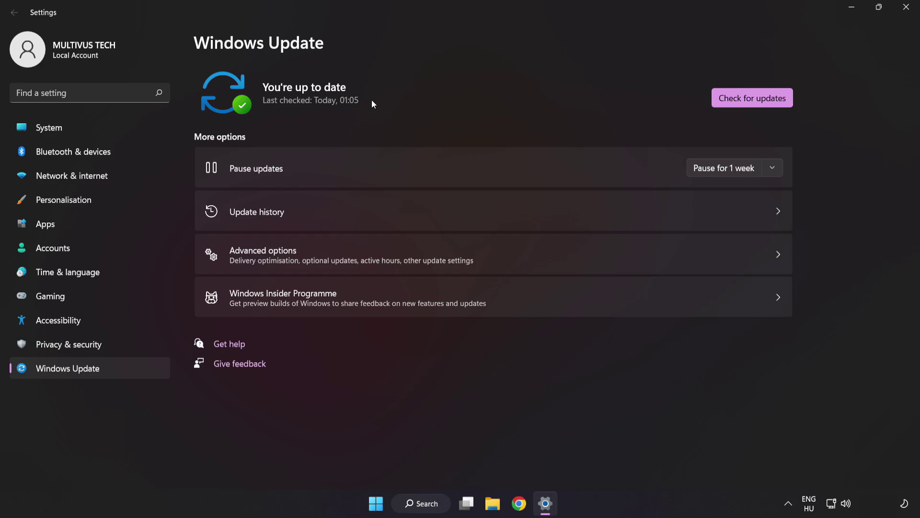
pyautogui.click(905, 13)
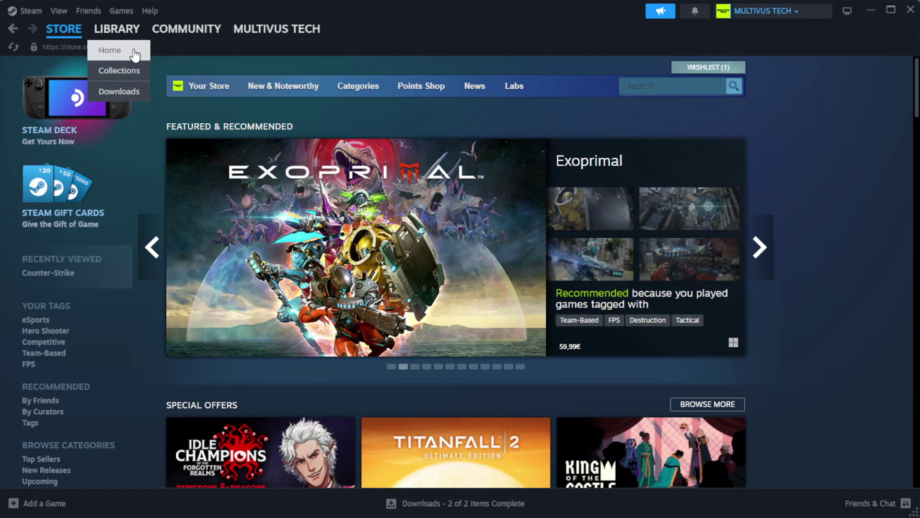
# Verify the integrity of YOUR NOT WORKING GAME's installed files, validating all 1039 files.
pyautogui.click(132, 49)
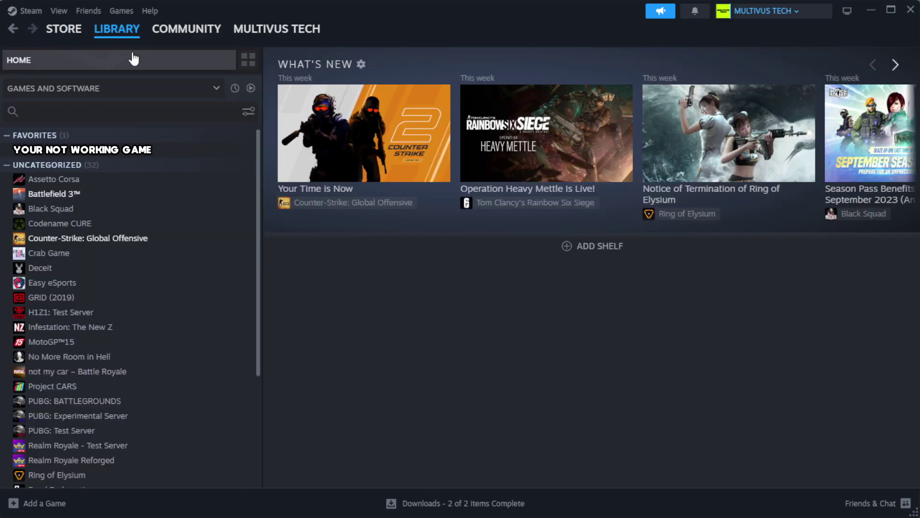
pyautogui.rightClick(226, 156)
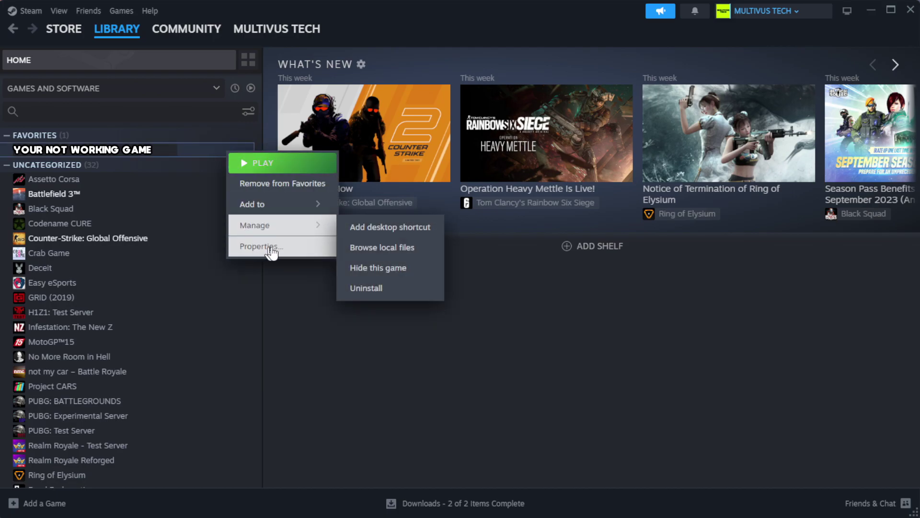
pyautogui.click(289, 253)
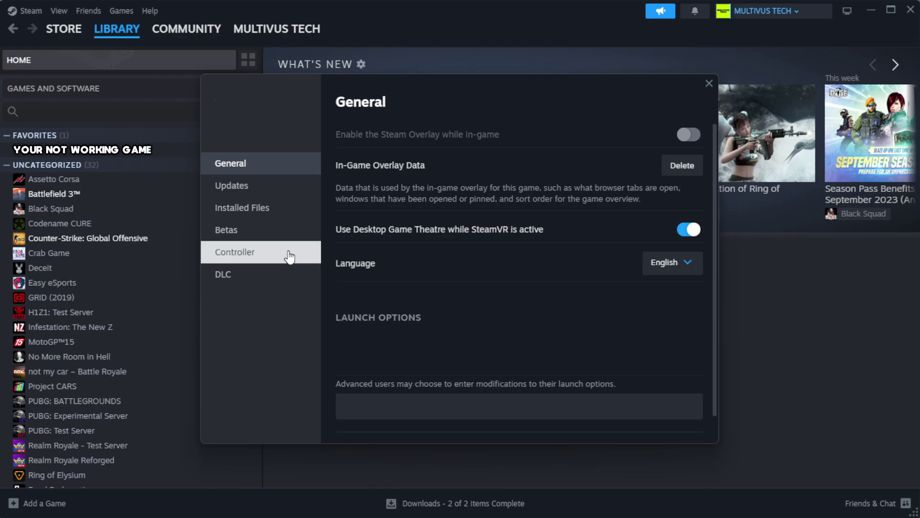
pyautogui.click(302, 217)
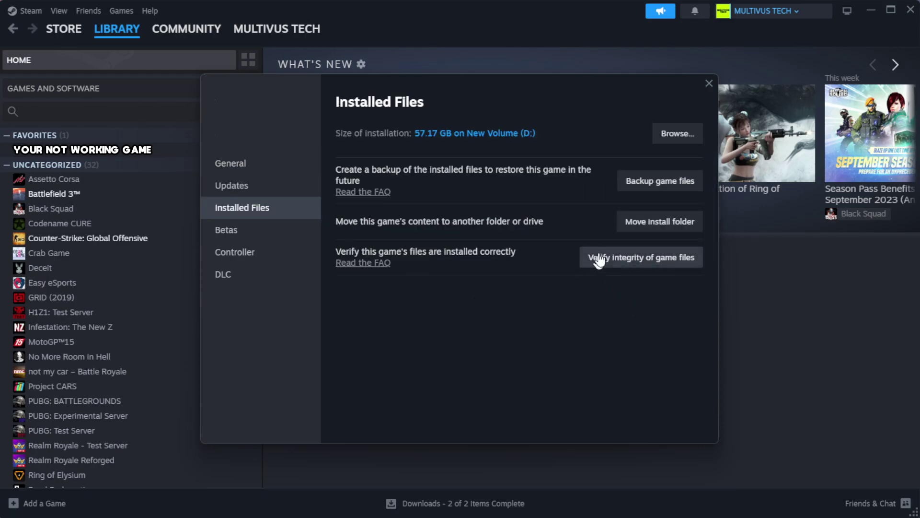
pyautogui.click(646, 263)
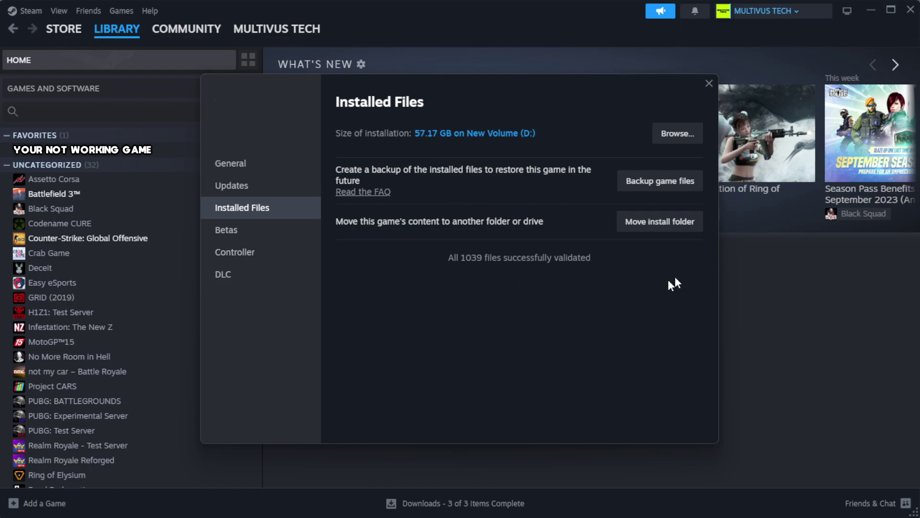
# Open the Properties of the YOUR NOT WORKING GAME shortcut in its install folder.
pyautogui.click(675, 136)
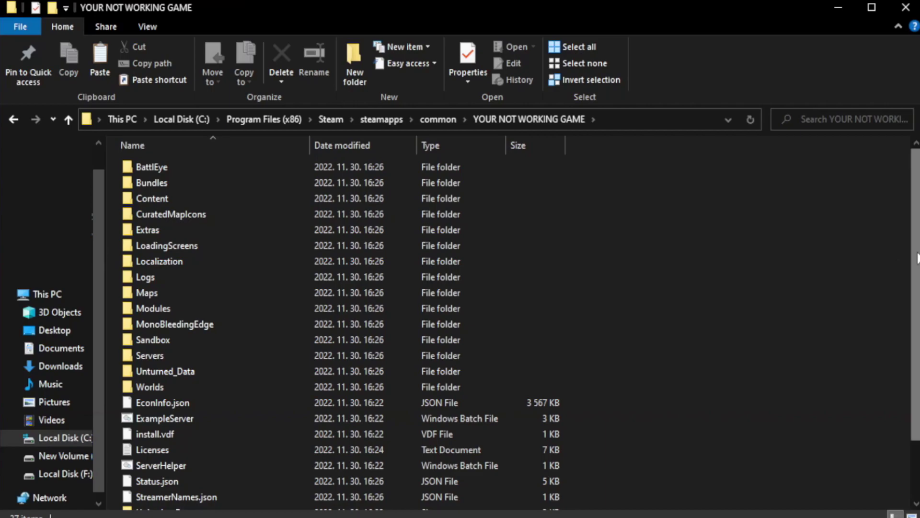
pyautogui.moveTo(918, 286); pyautogui.dragTo(919, 343)
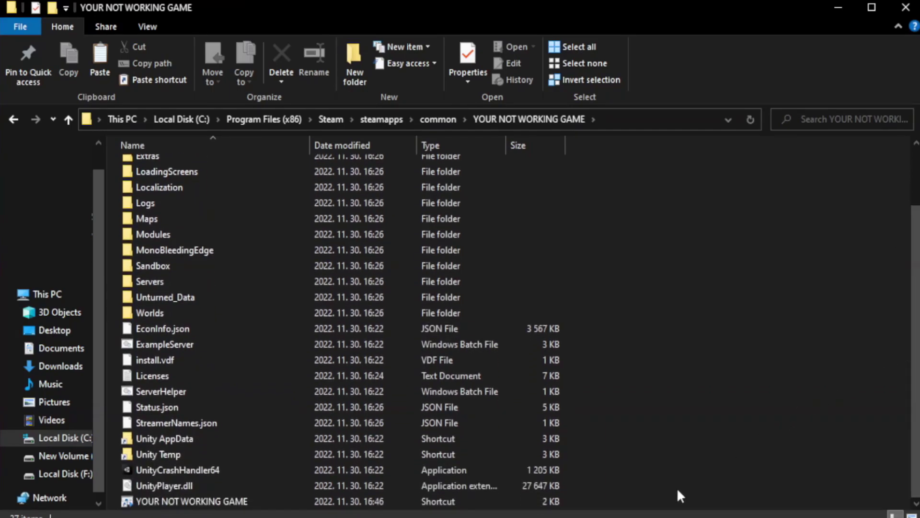
pyautogui.click(331, 500)
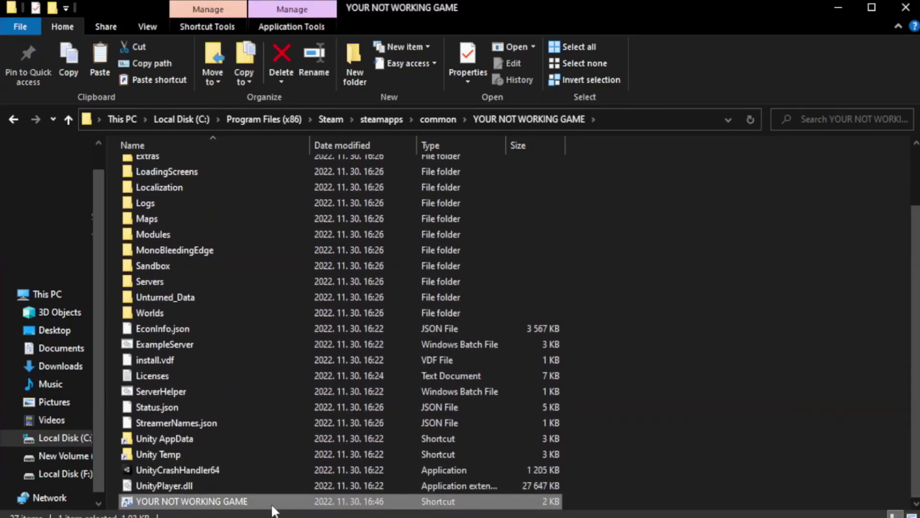
pyautogui.rightClick(307, 502)
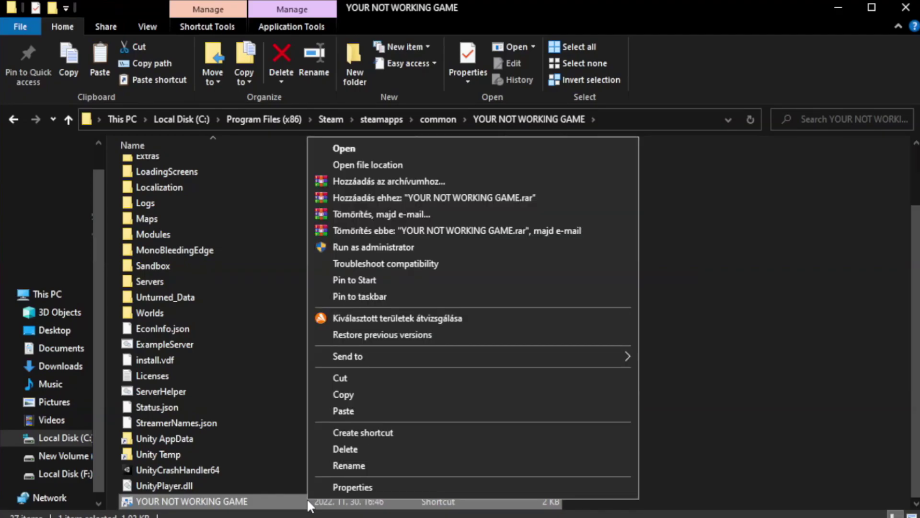
pyautogui.click(469, 485)
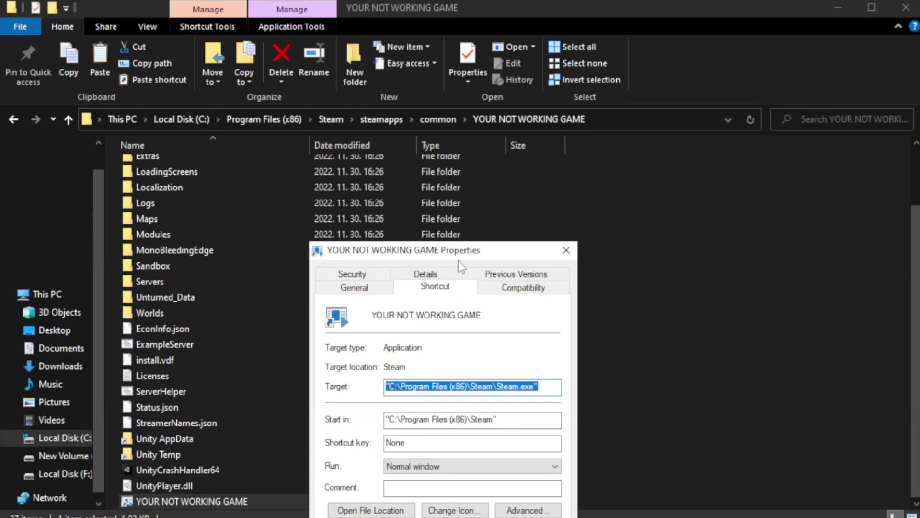
# Set the game shortcut to Windows 8 compatibility mode, as administrator, without fullscreen optimizations.
pyautogui.moveTo(458, 261); pyautogui.dragTo(462, 94)
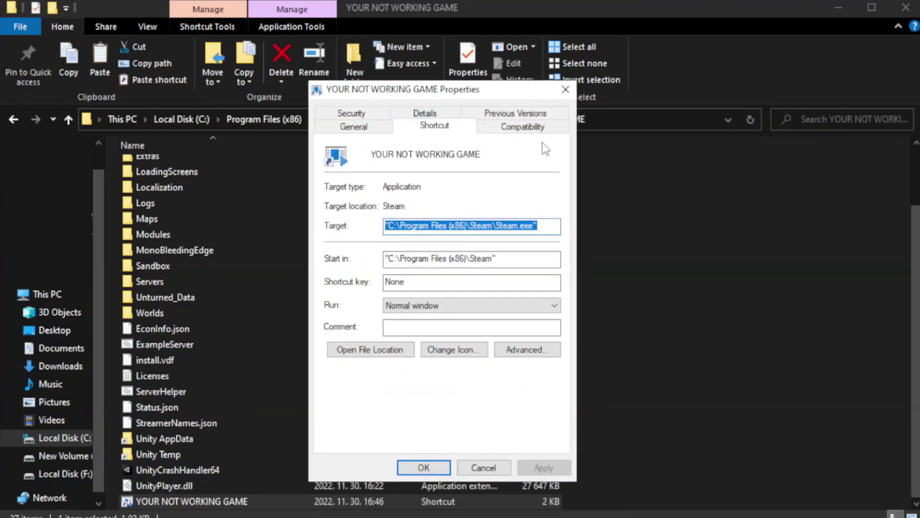
pyautogui.click(518, 134)
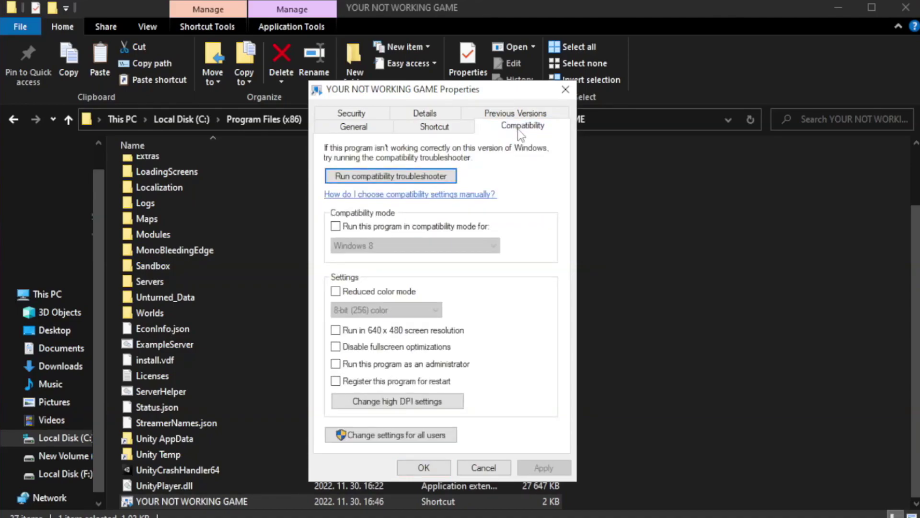
pyautogui.click(366, 229)
pyautogui.click(413, 247)
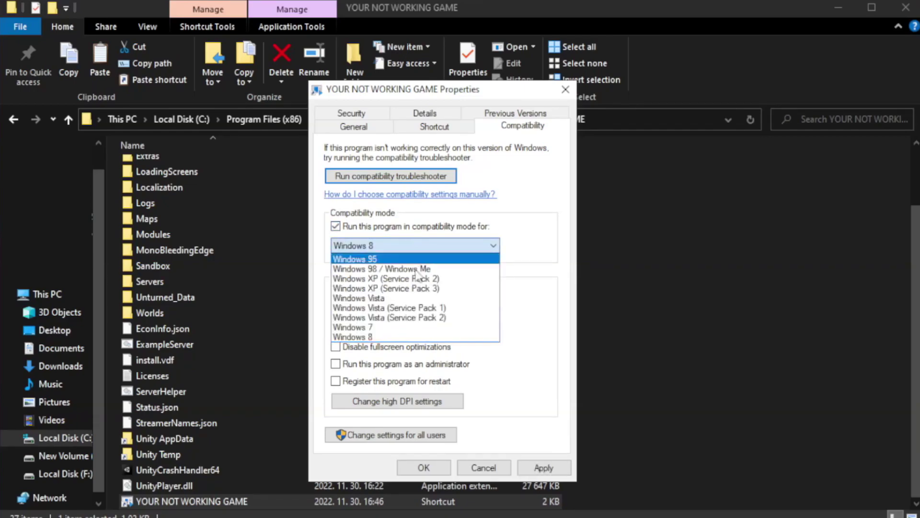
pyautogui.click(388, 337)
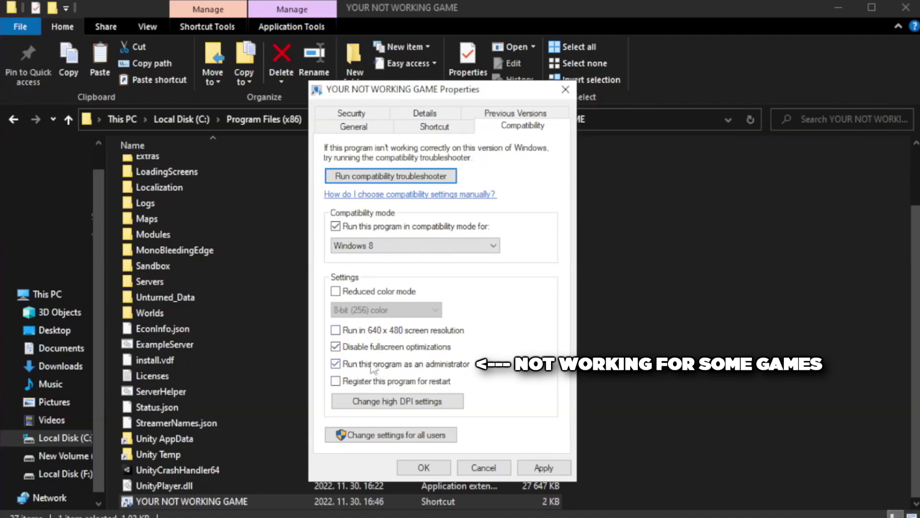
pyautogui.click(552, 472)
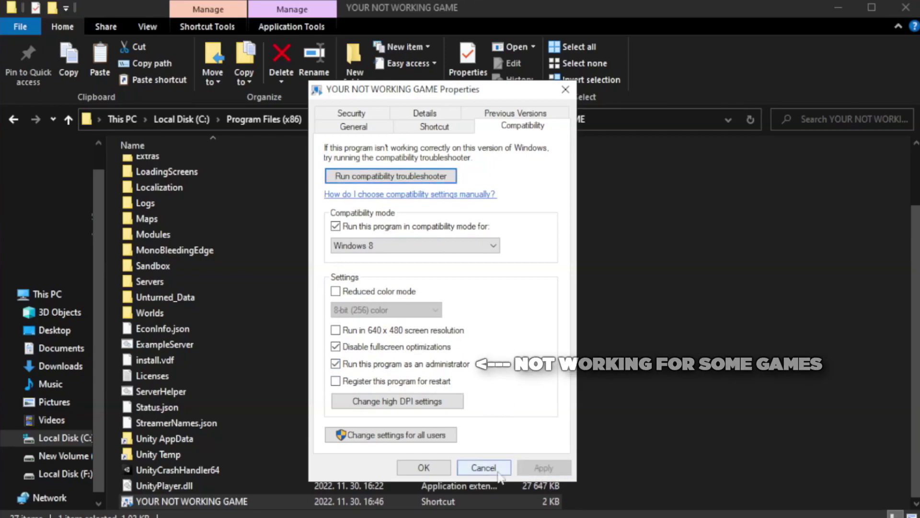
pyautogui.click(424, 468)
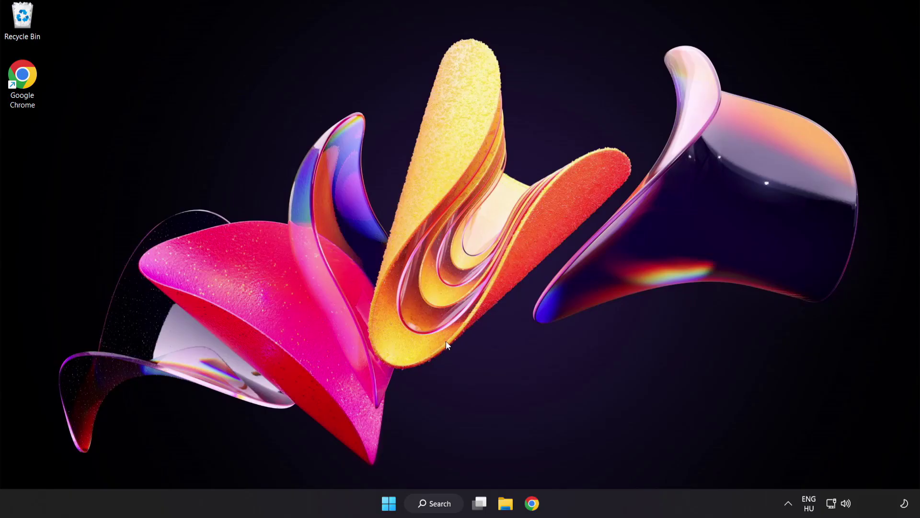
# Open Task Manager's list of startup apps.
pyautogui.rightClick(389, 504)
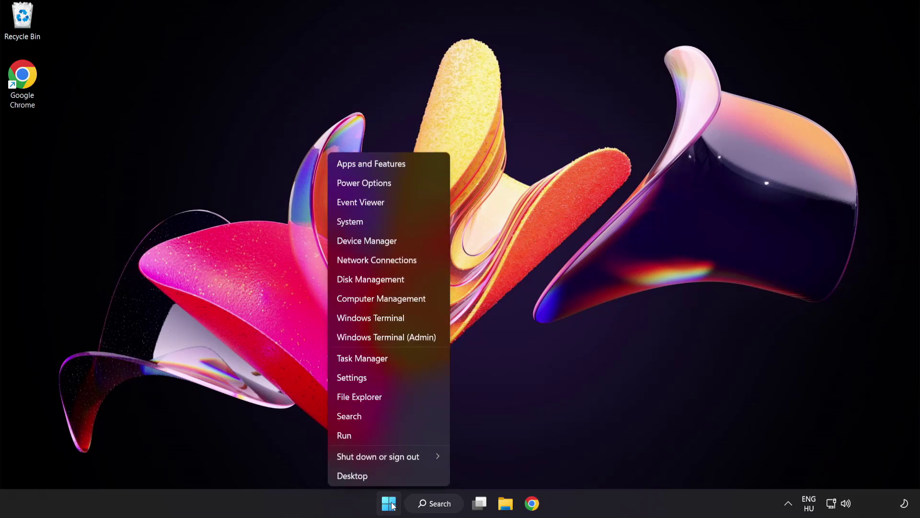
pyautogui.click(398, 358)
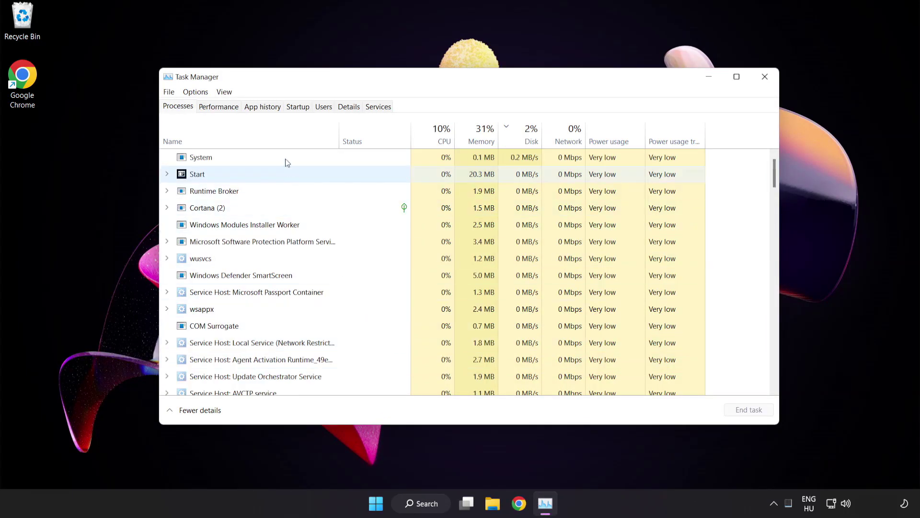
pyautogui.click(304, 109)
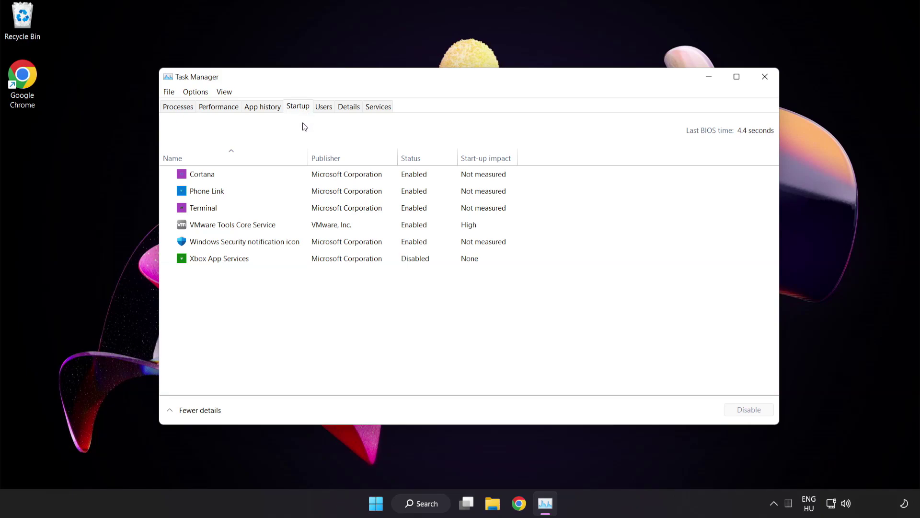
# Disable Cortana, Phone Link, Terminal and Windows Security notification icon at startup, then close.
pyautogui.click(305, 178)
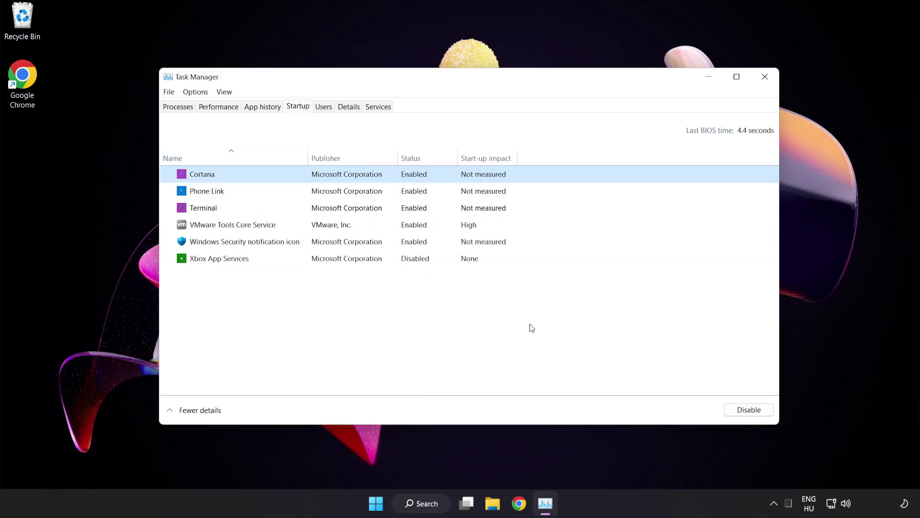
pyautogui.click(750, 412)
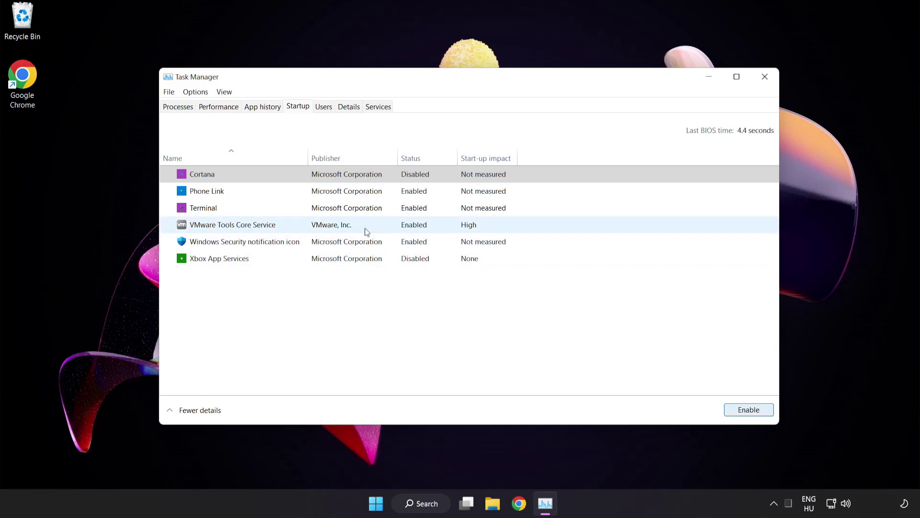
pyautogui.click(284, 190)
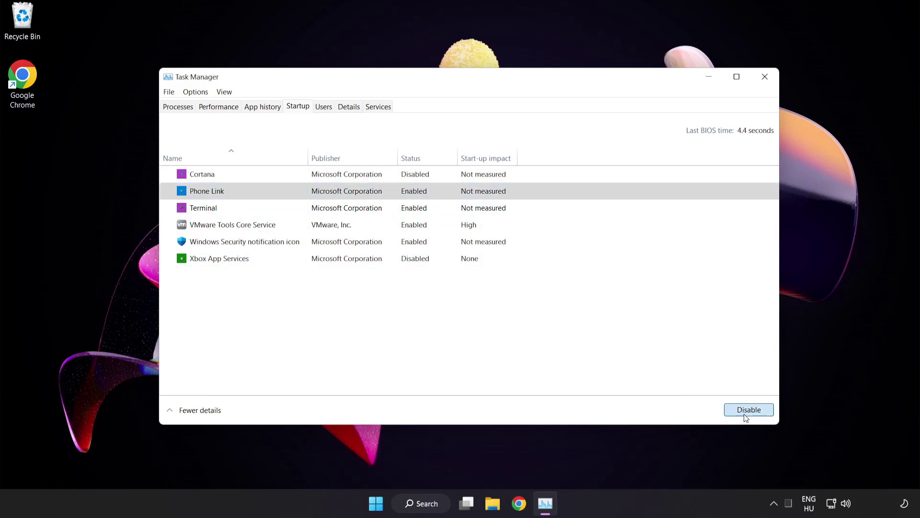
pyautogui.click(745, 416)
pyautogui.click(291, 209)
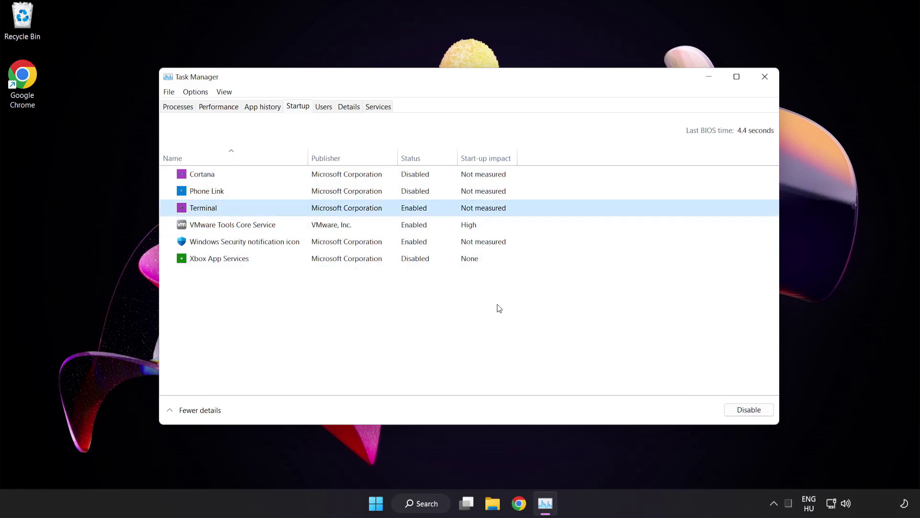
pyautogui.click(736, 410)
pyautogui.click(310, 243)
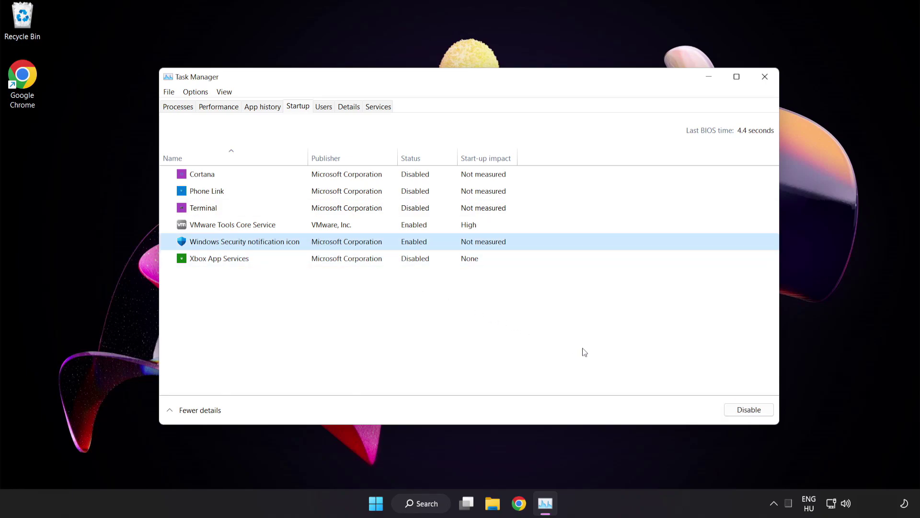
pyautogui.click(741, 414)
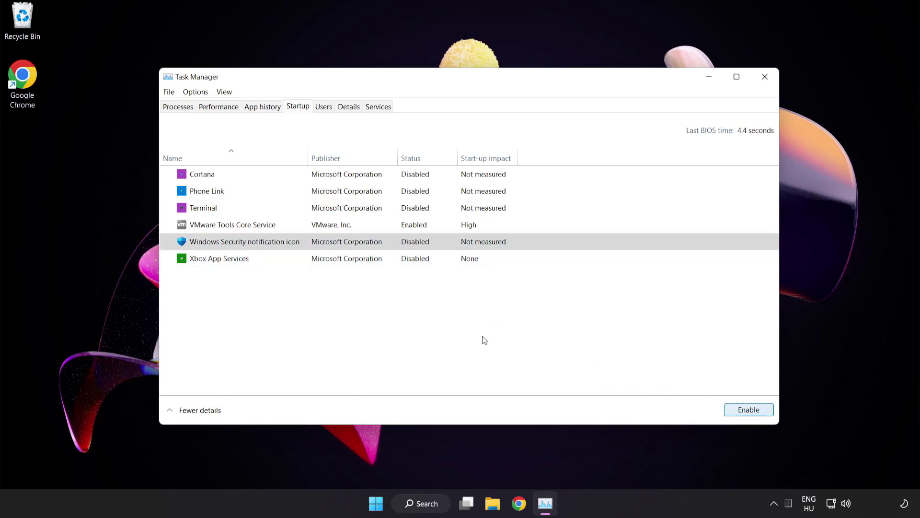
pyautogui.click(765, 77)
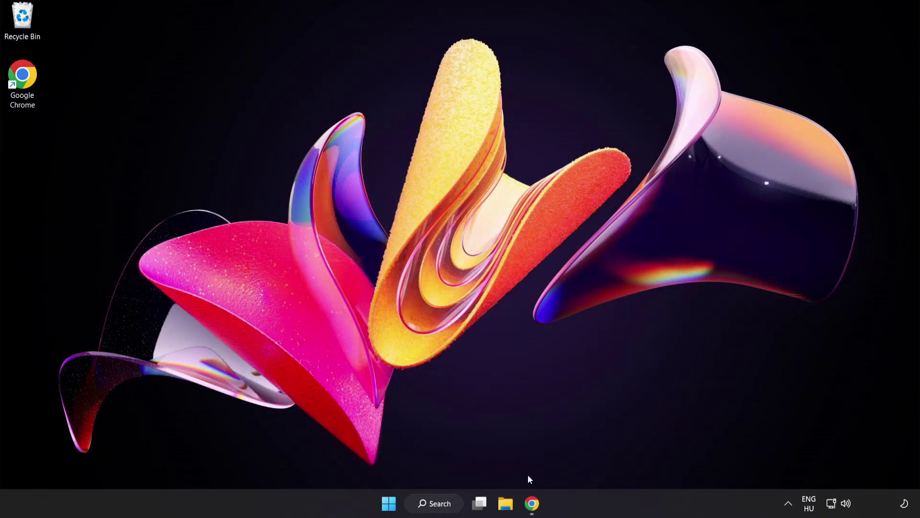
# Download the DirectX End-User Runtime Web Installer from Microsoft's page in Chrome.
pyautogui.click(533, 503)
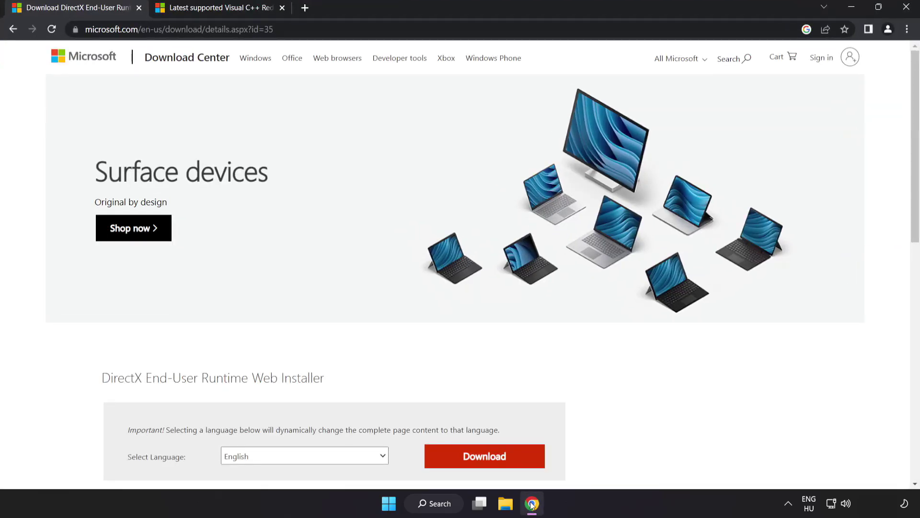
pyautogui.click(371, 25)
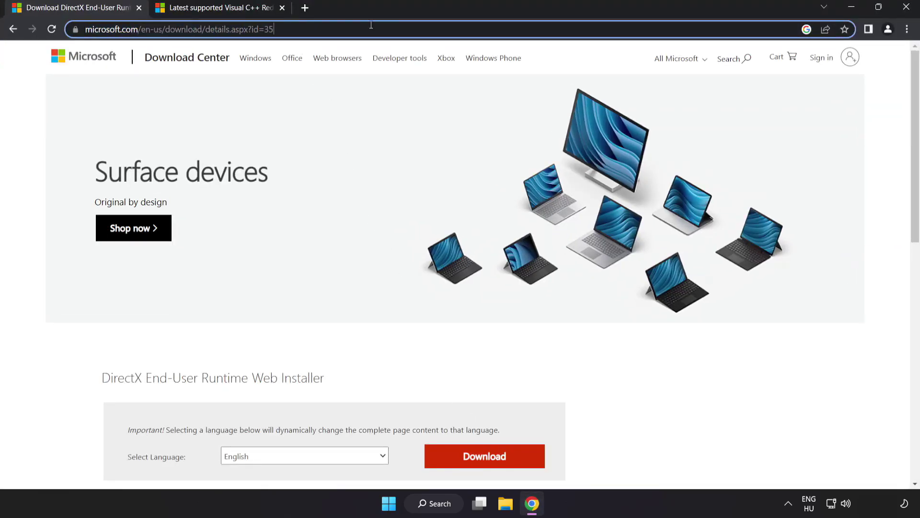
pyautogui.scroll(-2, 524, 308)
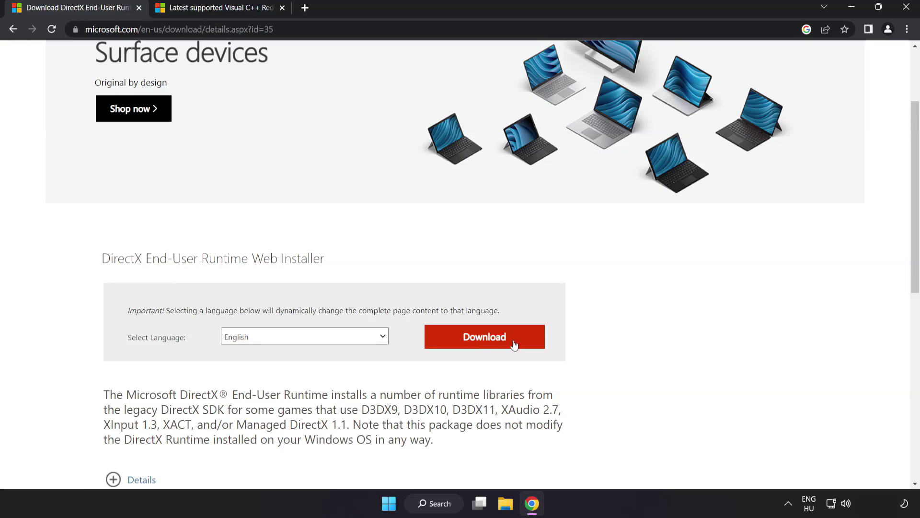
pyautogui.click(496, 348)
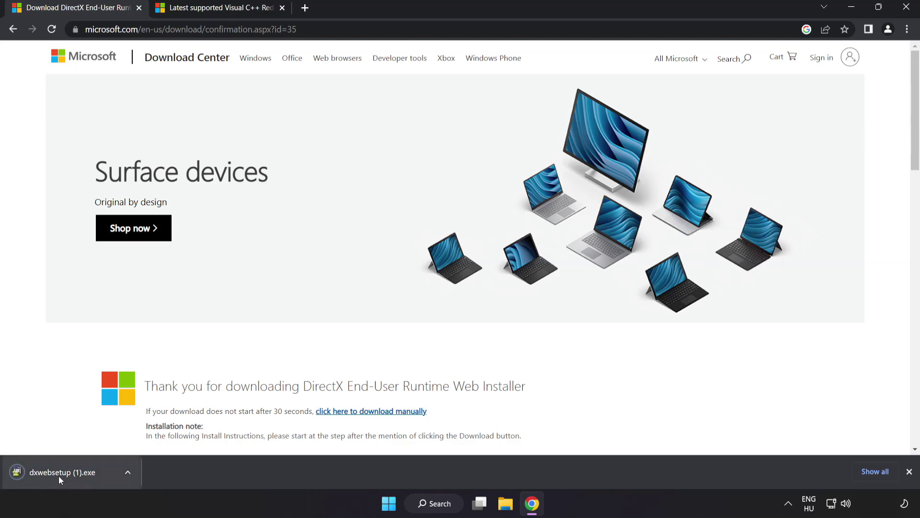
# Run DirectX Setup, accepting the license and declining the Bing Bar, through to Finish.
pyautogui.click(77, 473)
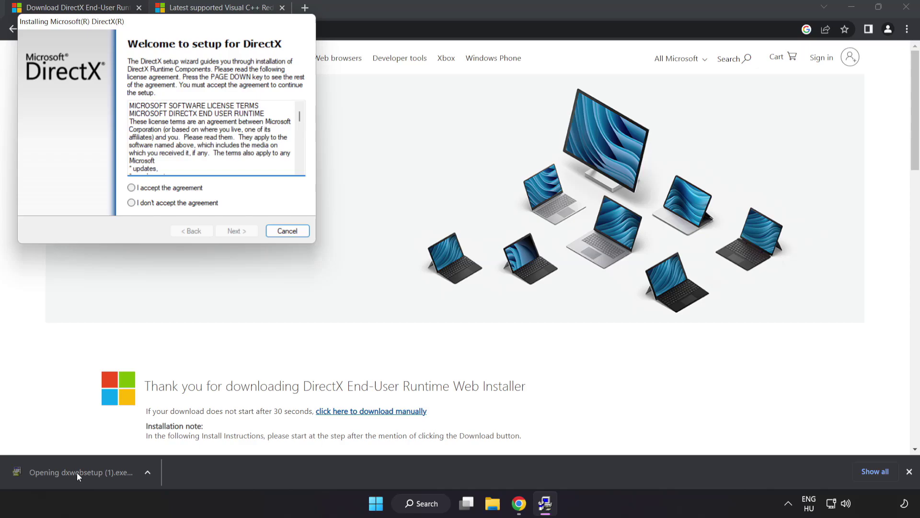
pyautogui.moveTo(137, 21)
pyautogui.mouseDown()
pyautogui.moveTo(355, 145)
pyautogui.moveTo(421, 122)
pyautogui.mouseUp()
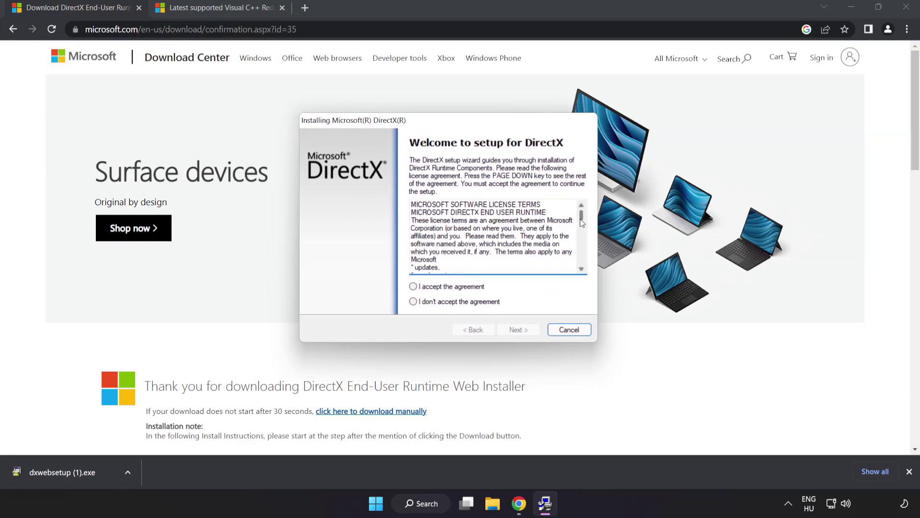
pyautogui.moveTo(581, 219); pyautogui.dragTo(584, 266)
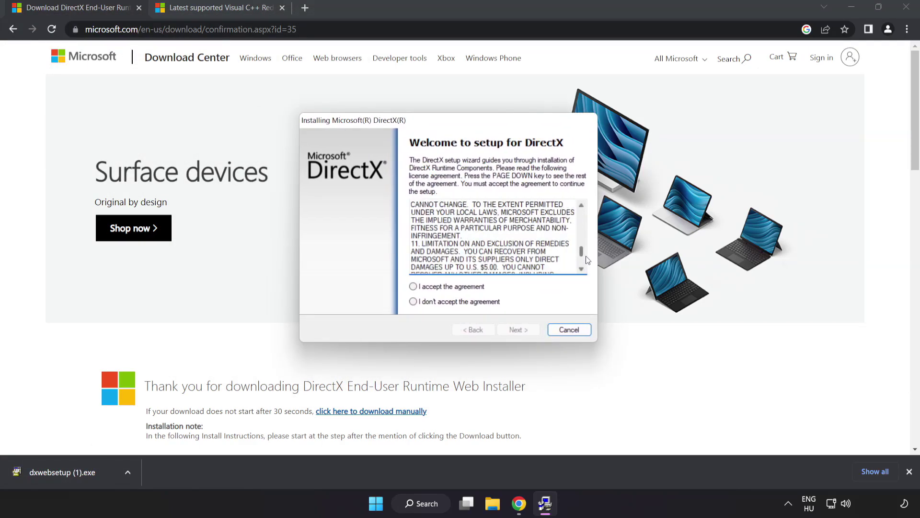
pyautogui.click(431, 290)
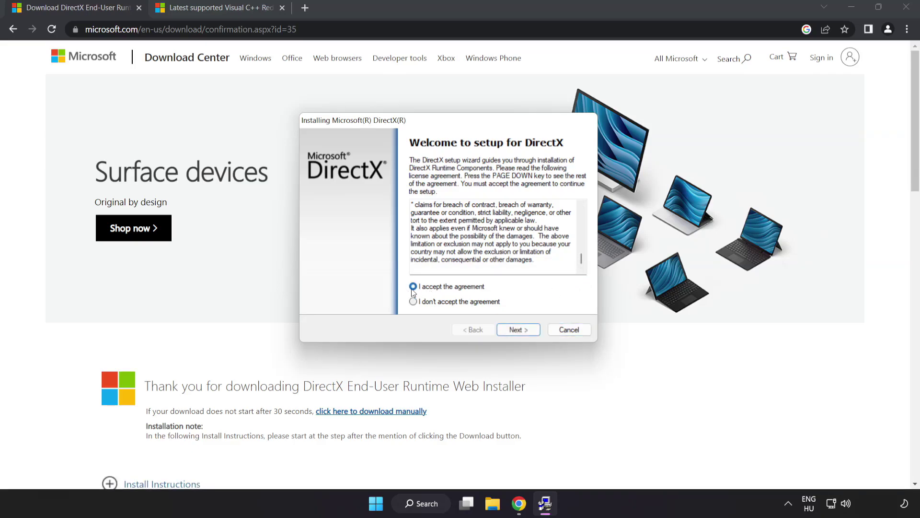
pyautogui.click(518, 332)
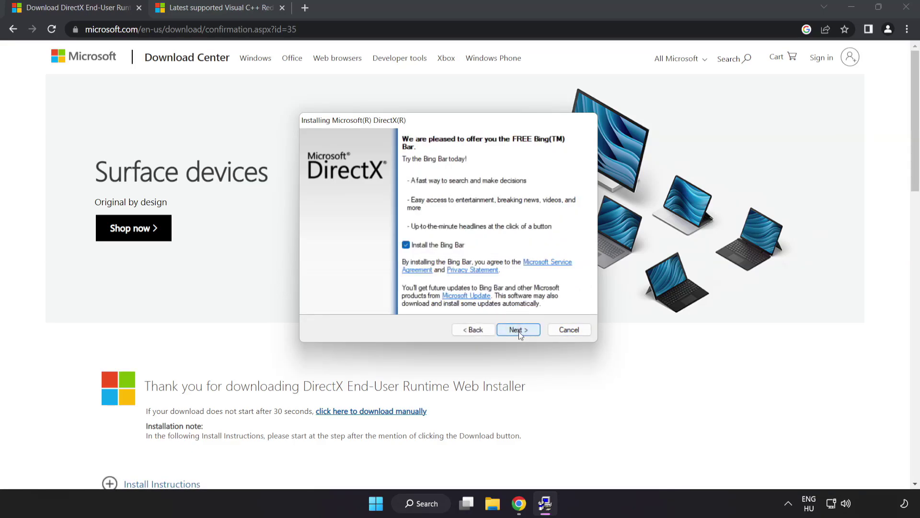
pyautogui.click(407, 245)
pyautogui.click(521, 330)
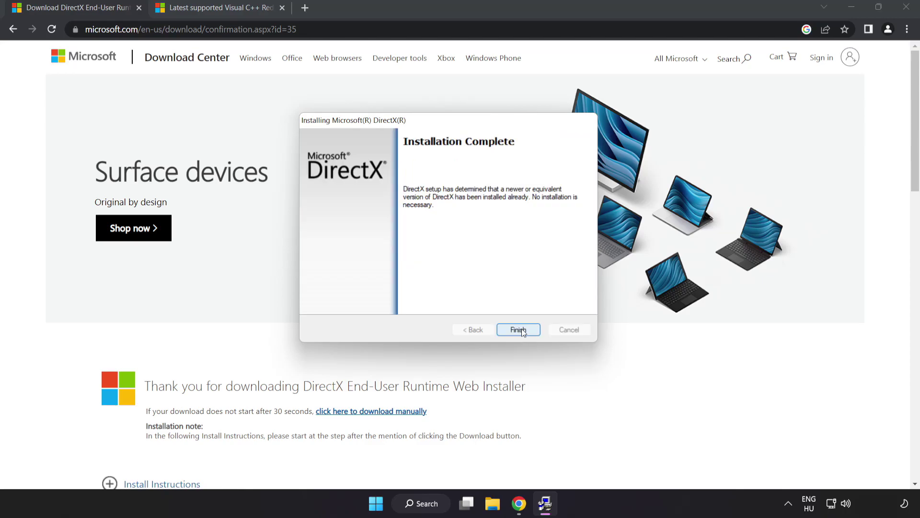
pyautogui.click(520, 331)
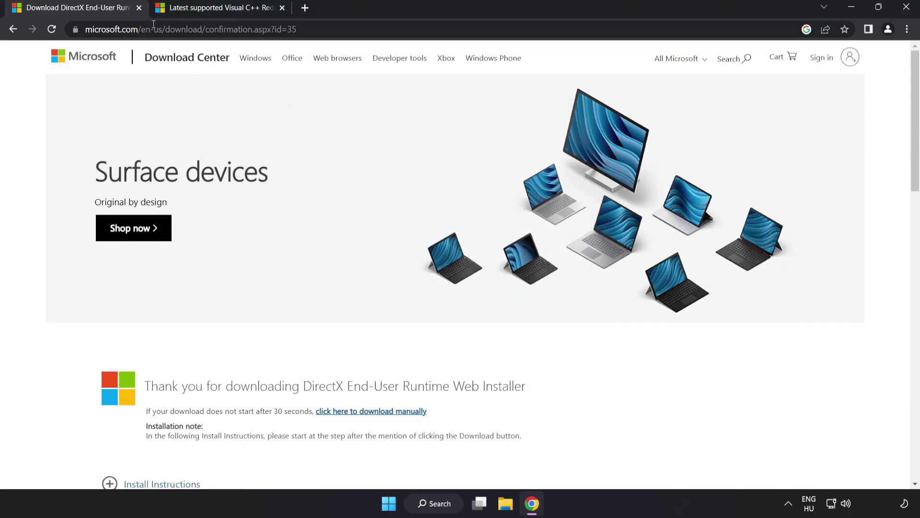
# Close the DirectX tab and download the ARM64, x86 and x64 vc_redist installers.
pyautogui.click(139, 7)
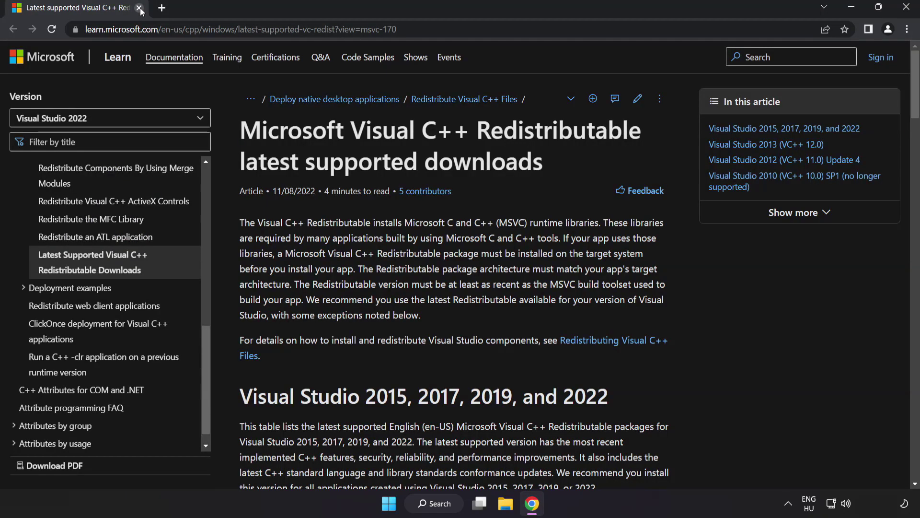
pyautogui.click(543, 33)
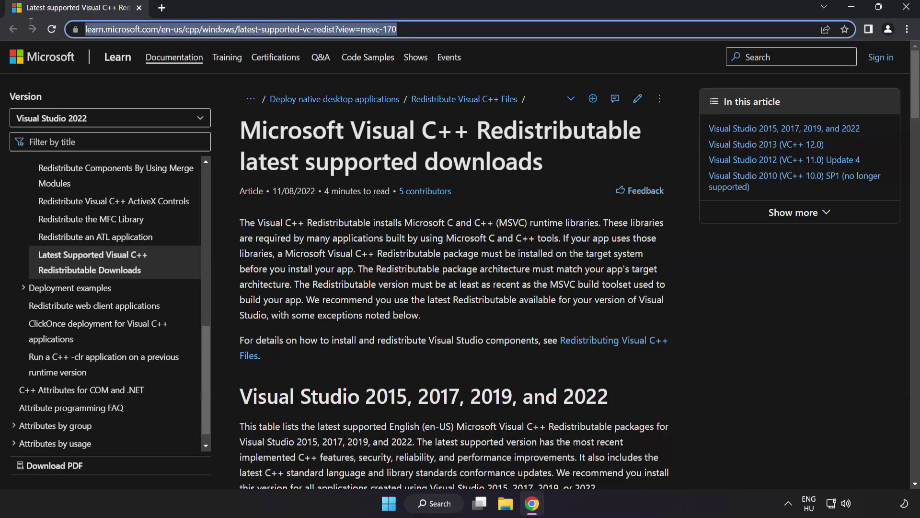
pyautogui.click(543, 32)
pyautogui.click(460, 142)
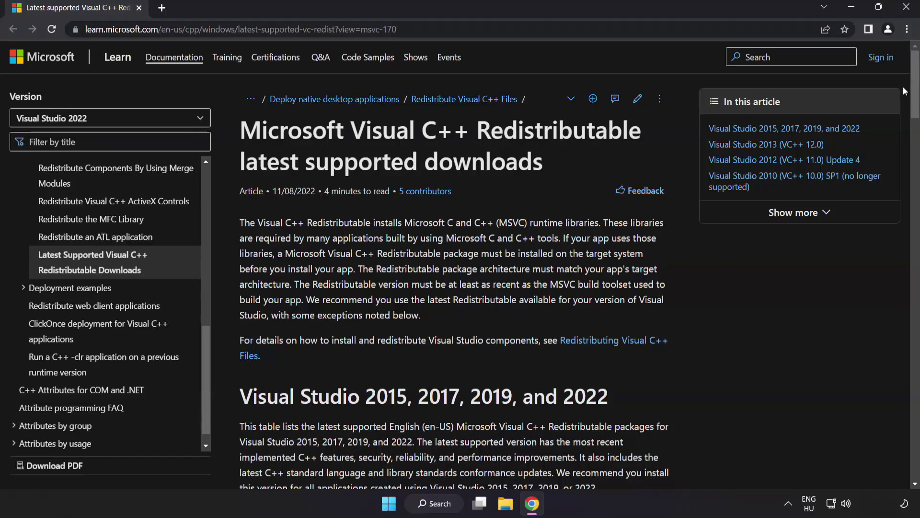
pyautogui.scroll(-3, 910, 131)
pyautogui.scroll(-2, 909, 132)
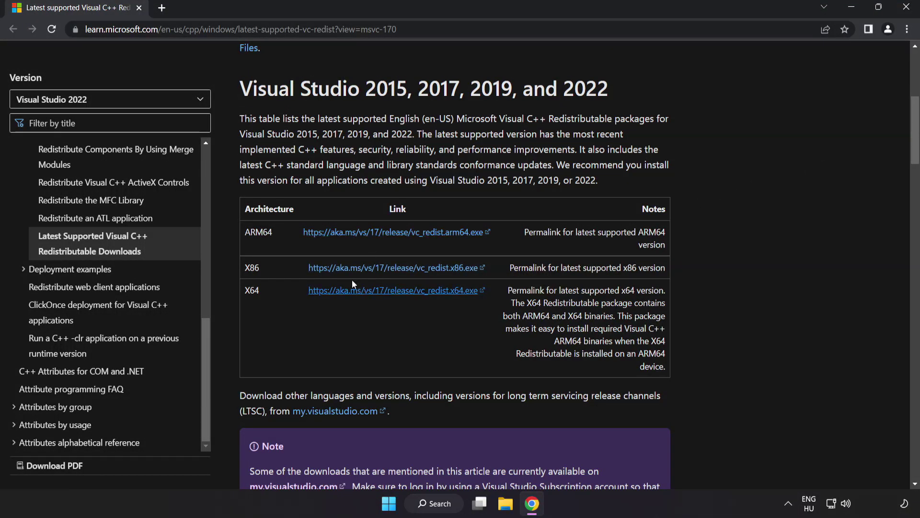
pyautogui.click(389, 267)
pyautogui.click(395, 291)
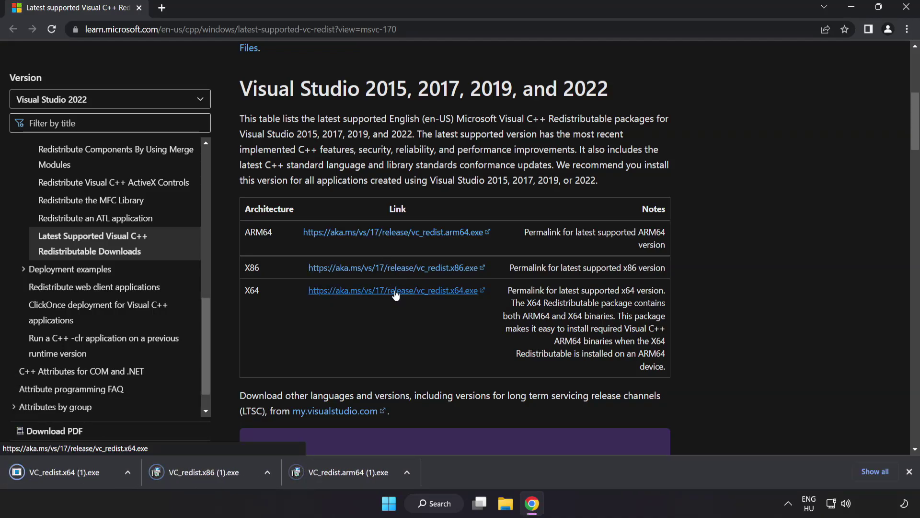
# Try installing the ARM64 Visual C++ redistributable, which fails as unsupported on this processor.
pyautogui.click(346, 473)
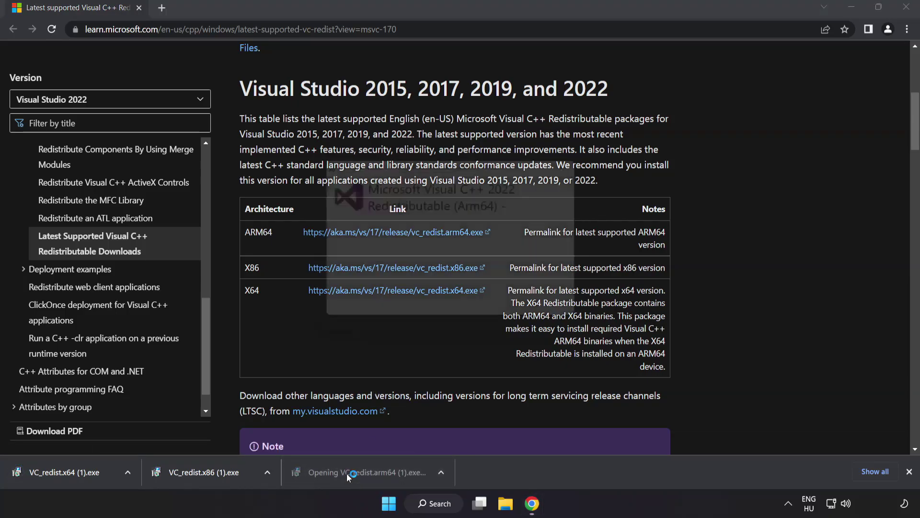
pyautogui.moveTo(590, 234); pyautogui.dragTo(589, 279)
pyautogui.click(328, 299)
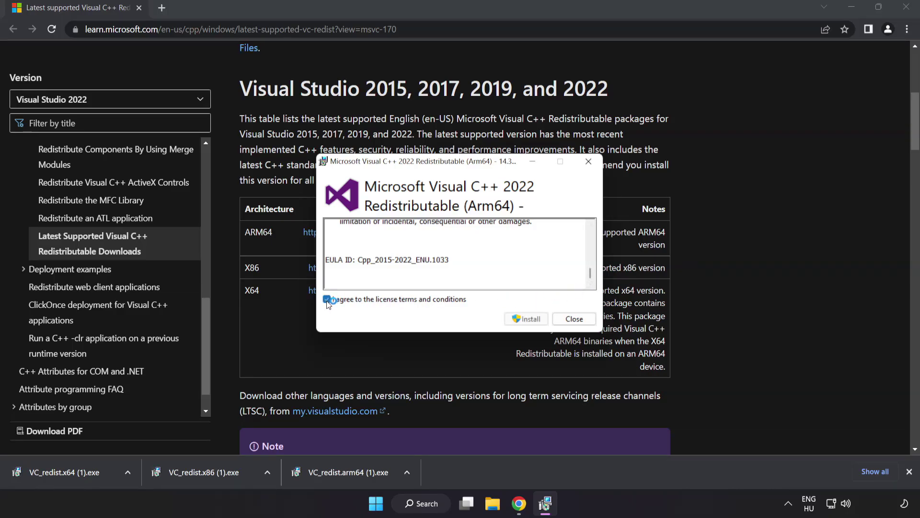
pyautogui.click(524, 320)
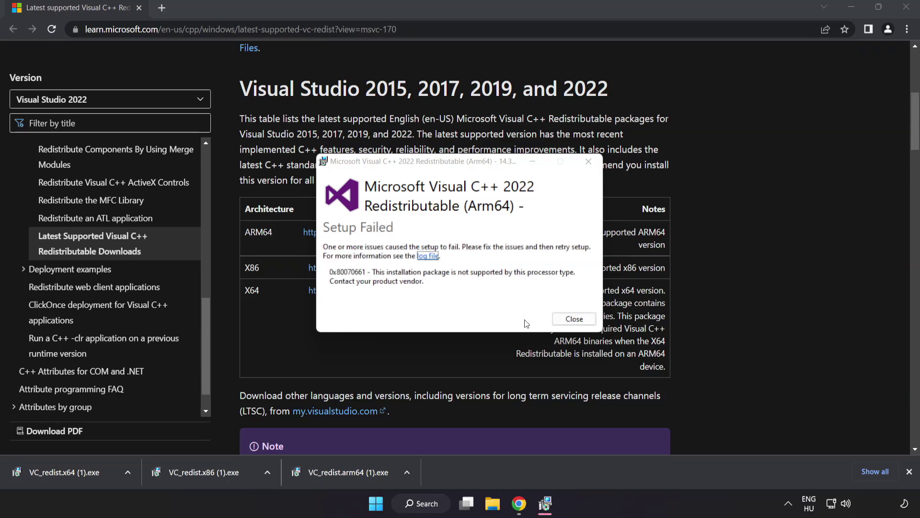
pyautogui.click(581, 320)
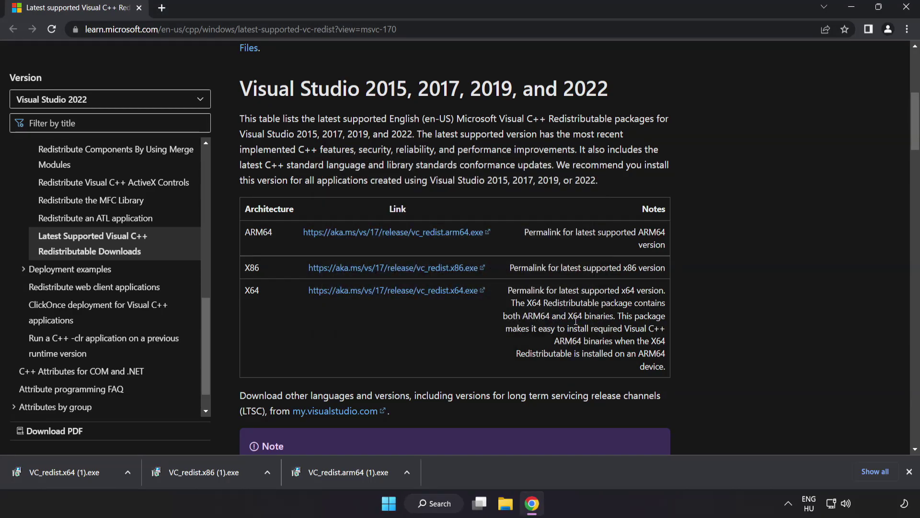
# Install the x86 redistributable successfully, then run x64, which reports failure pending a reboot.
pyautogui.click(207, 473)
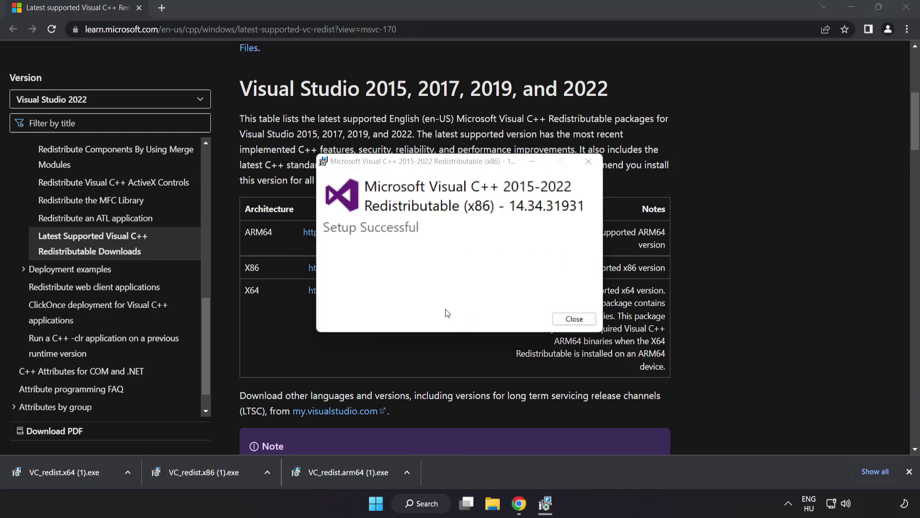
pyautogui.click(573, 320)
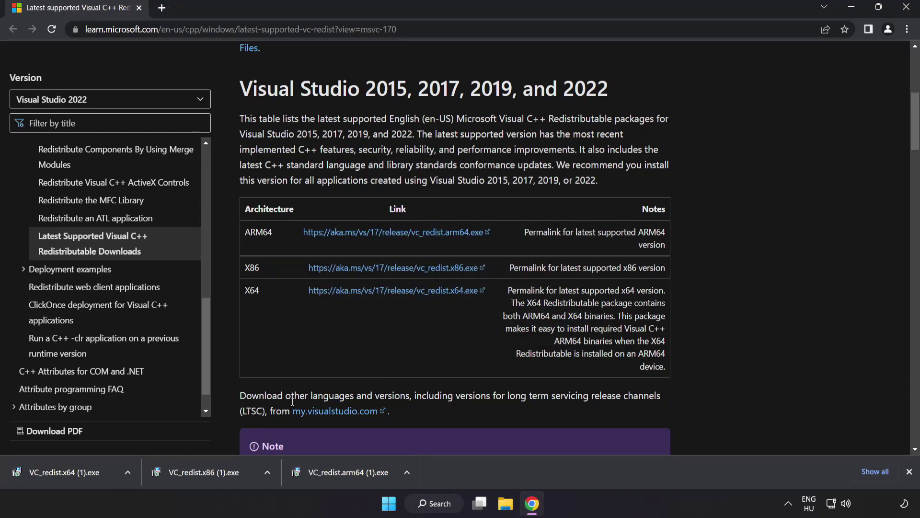
pyautogui.click(83, 473)
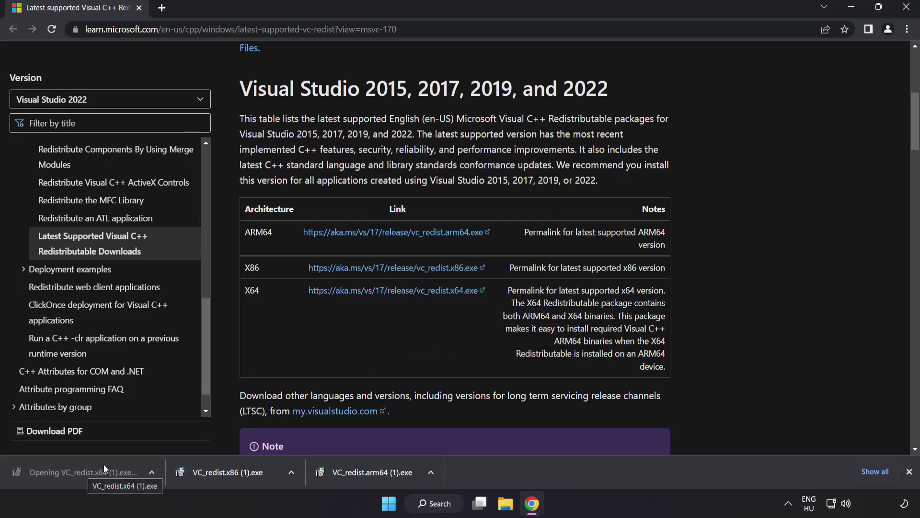
pyautogui.click(574, 319)
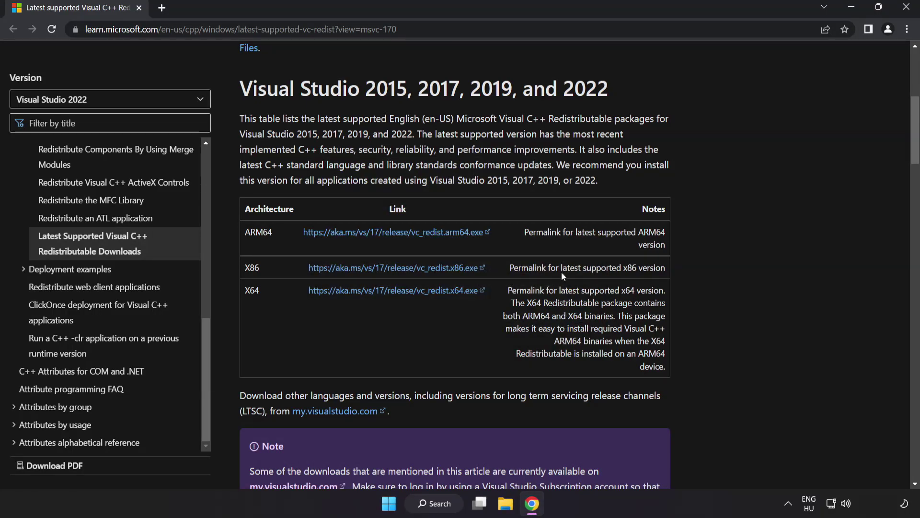
# Close Chrome and launch Command Prompt as administrator from Windows search for 'cmd'.
pyautogui.click(906, 10)
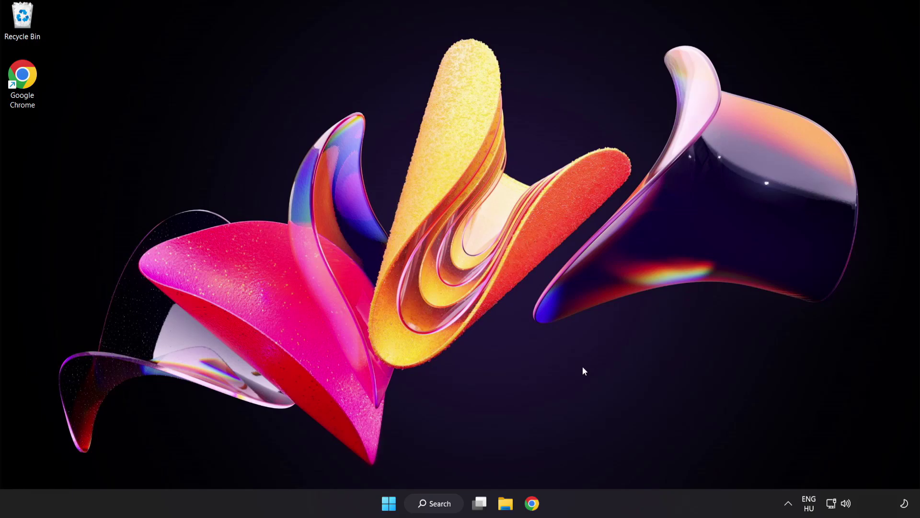
pyautogui.click(436, 506)
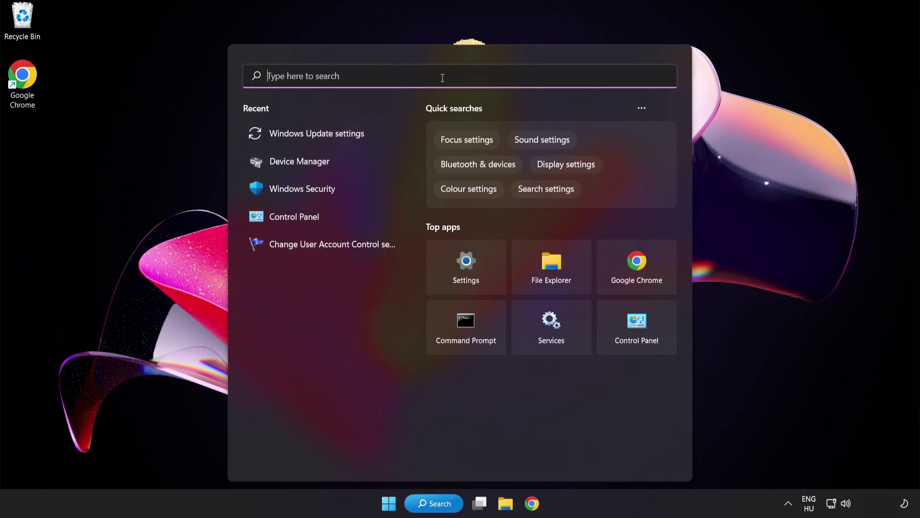
pyautogui.write('cmd')
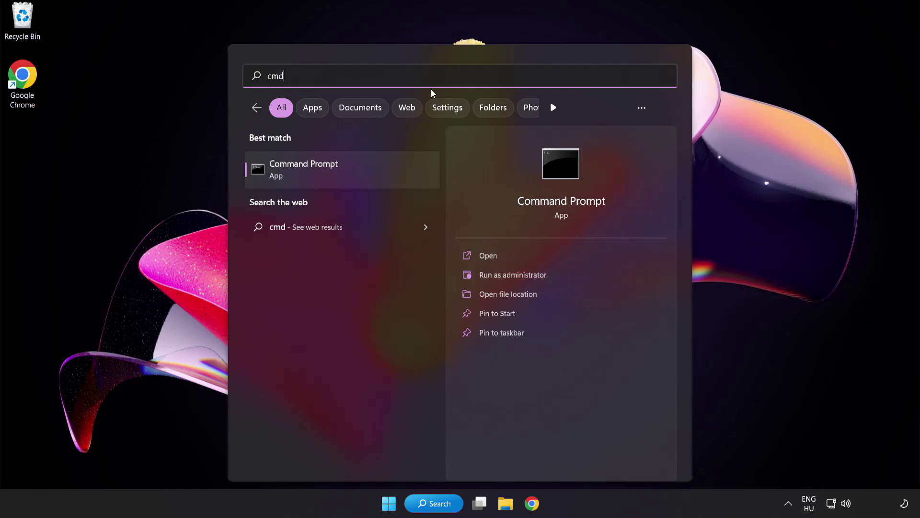
pyautogui.rightClick(345, 178)
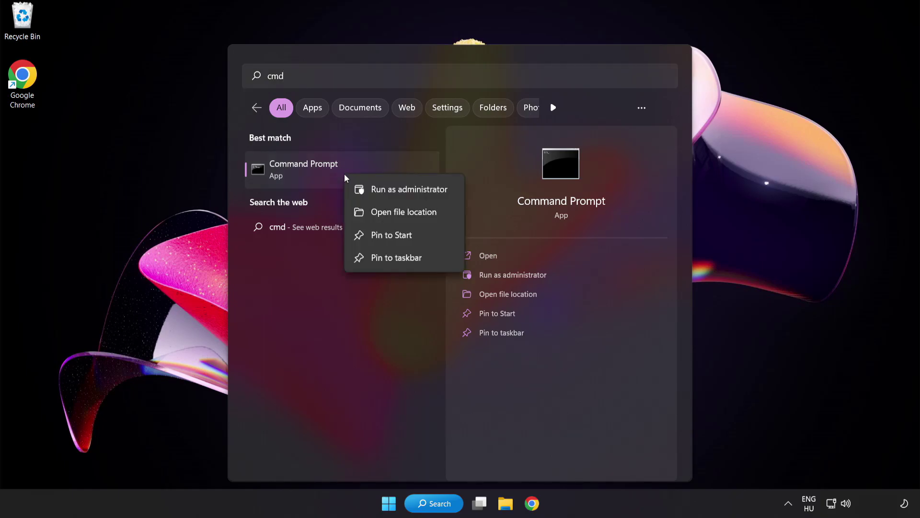
pyautogui.click(388, 193)
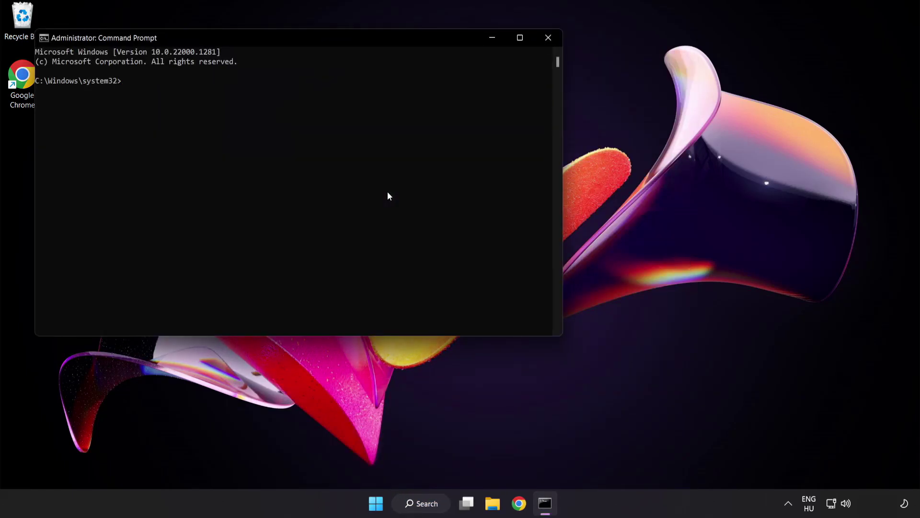
# Centre the console window and run sfc /scannow until verification reaches 100%.
pyautogui.moveTo(262, 37); pyautogui.dragTo(400, 89)
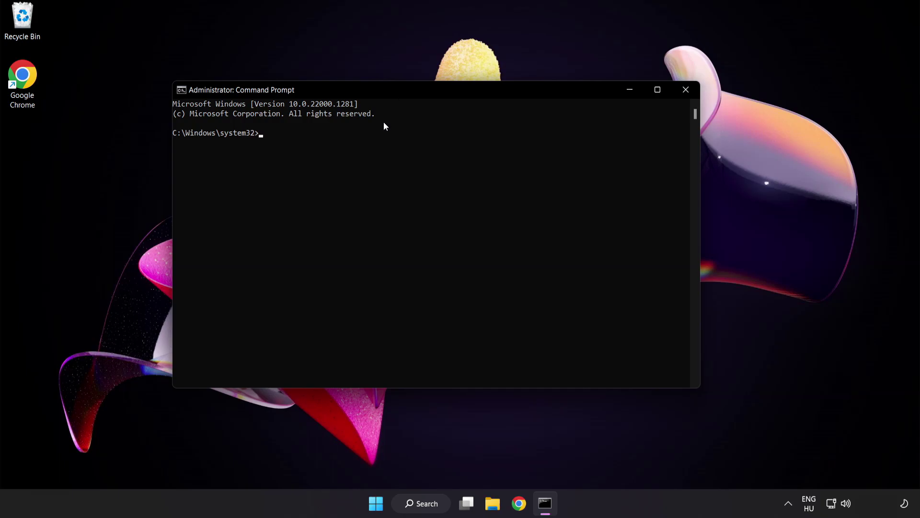
pyautogui.write('sfc')
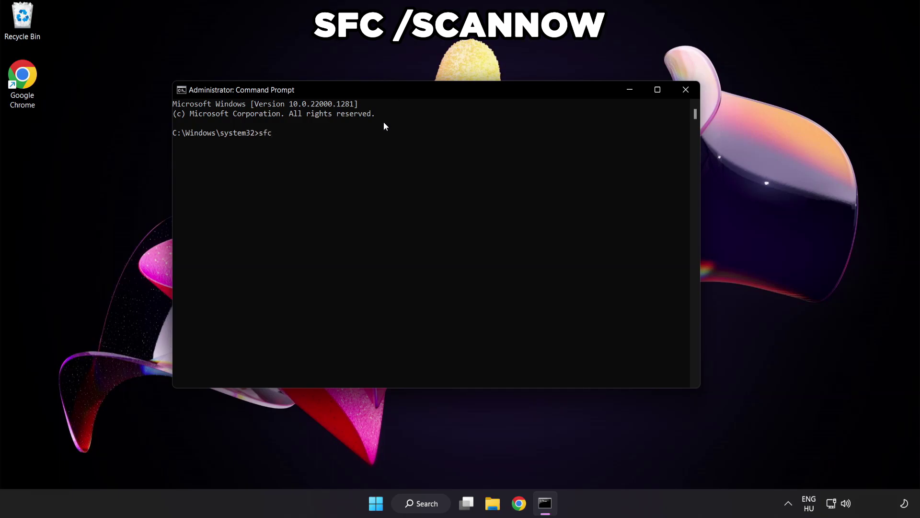
pyautogui.write(' /scannow')
pyautogui.press('Return')
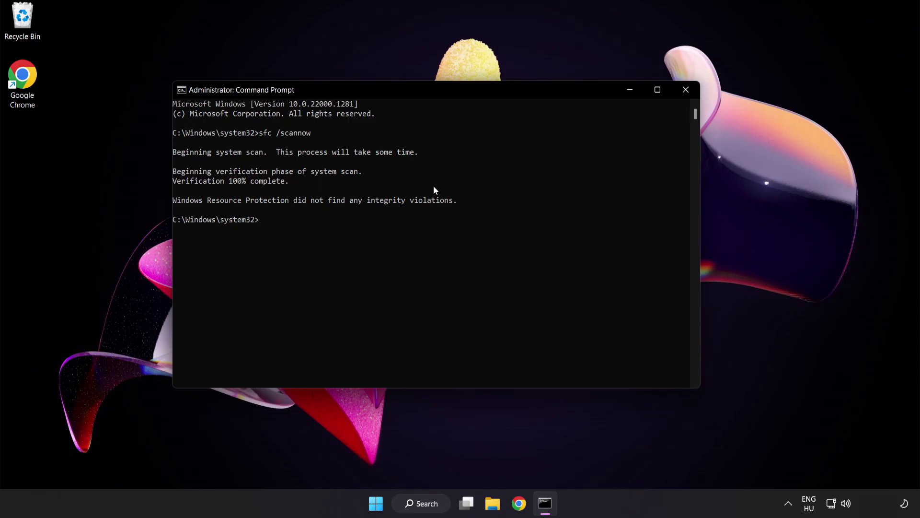
# Close Command Prompt and show the Start menu's power options, including Restart.
pyautogui.click(686, 91)
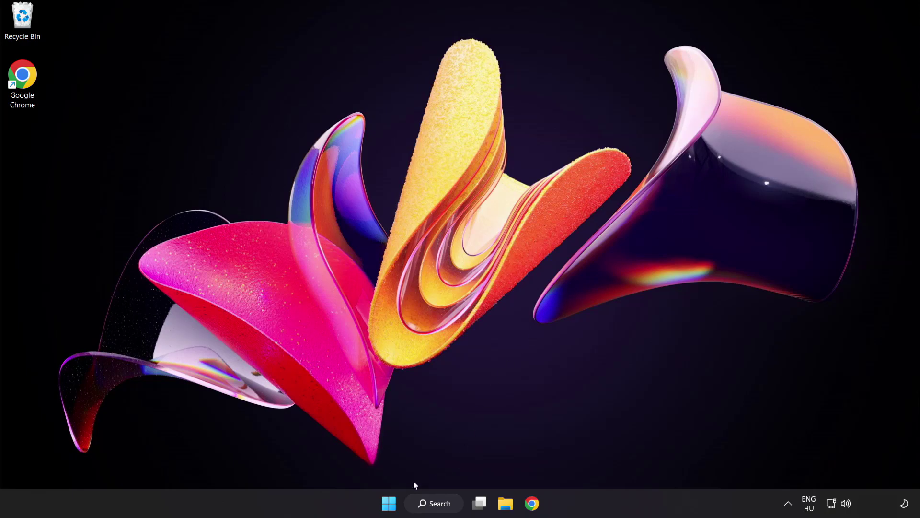
pyautogui.click(389, 503)
pyautogui.click(609, 463)
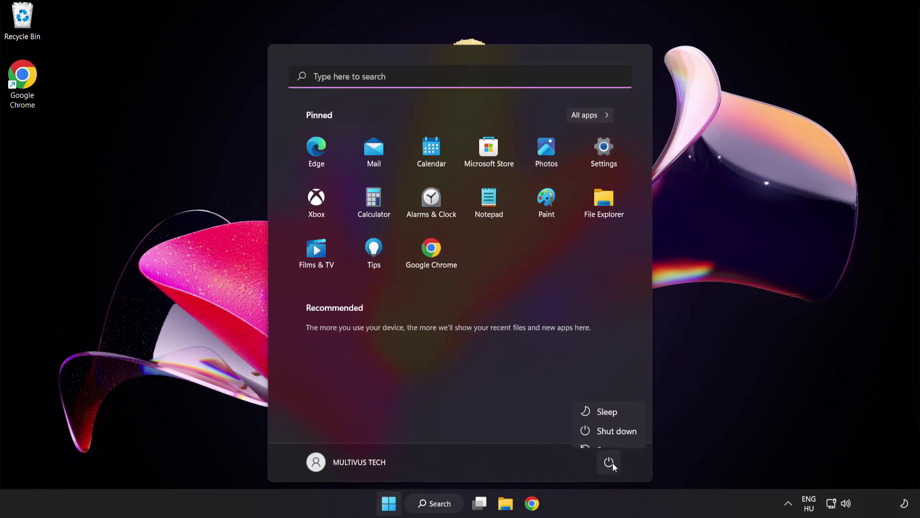